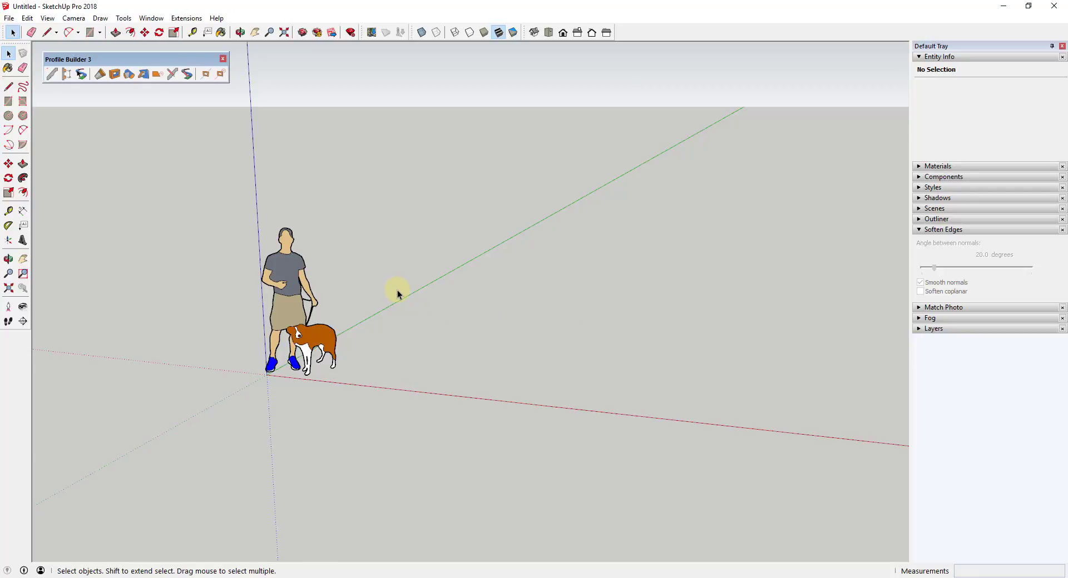
- Open the Profile Builder Assembly dialog and move it clear of the modelling area
click(66, 74)
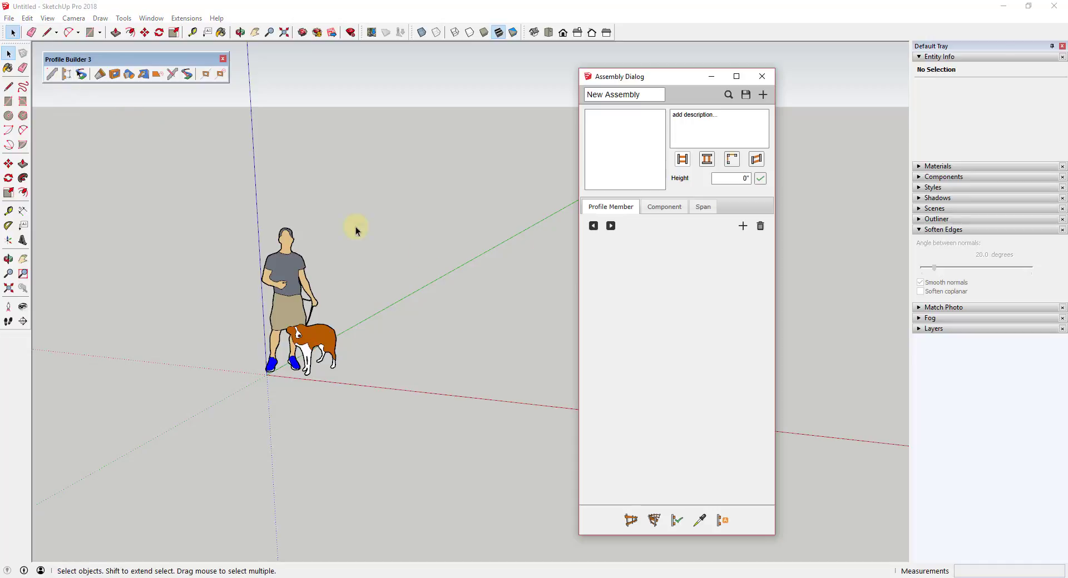
drag(676, 78, 134, 98)
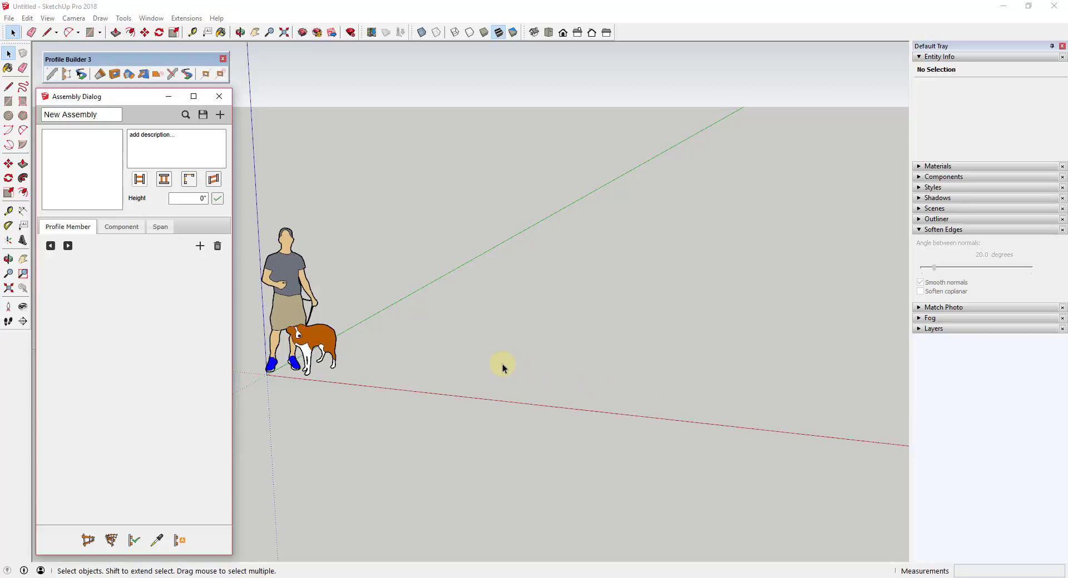
click(438, 365)
- Draw a 4" by 4" square flat on the ground near the scale figure
key(r)
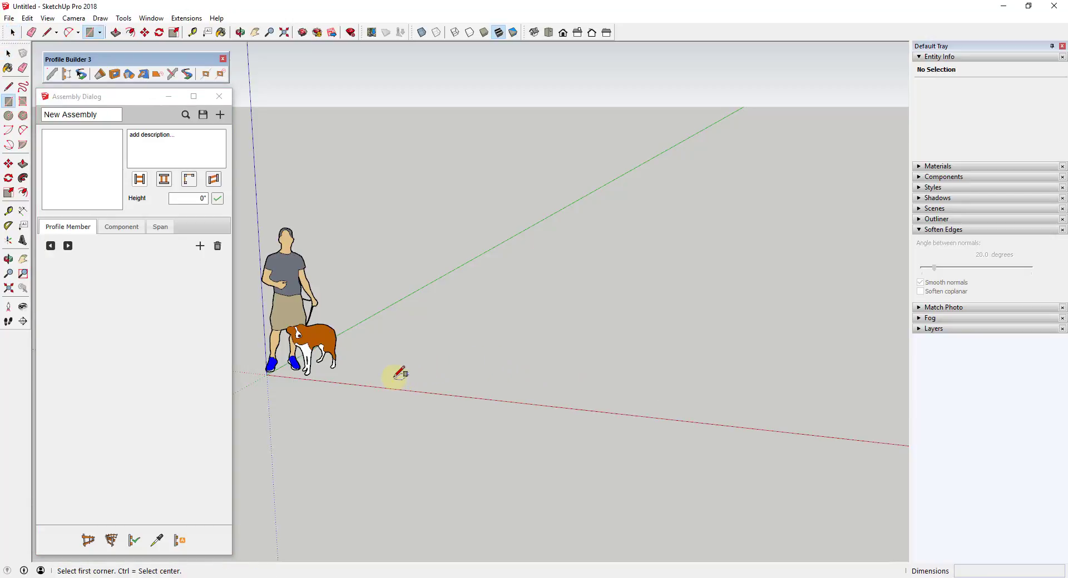
click(390, 380)
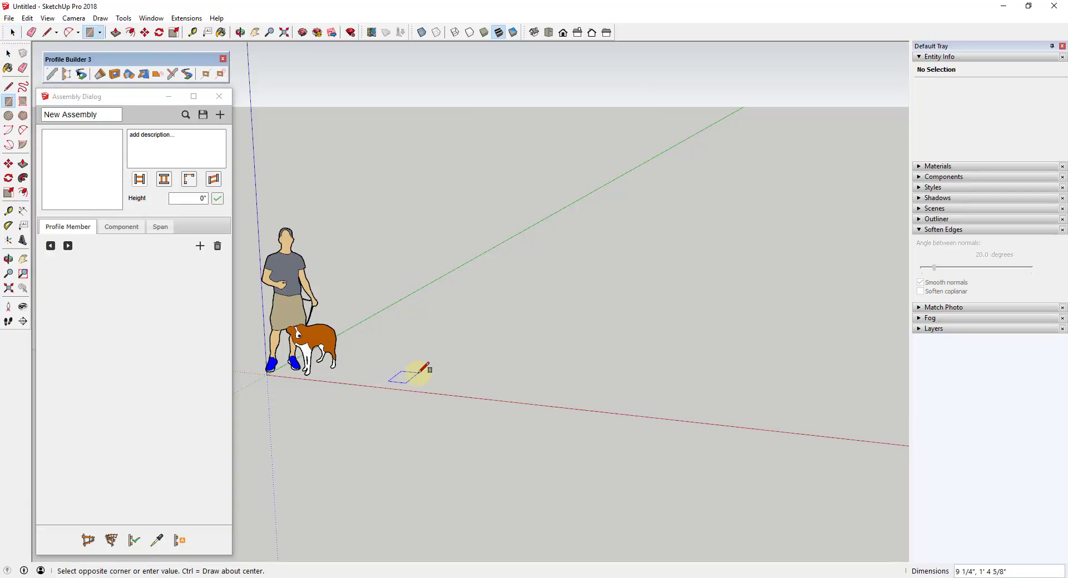
text(4,4)
key(Return)
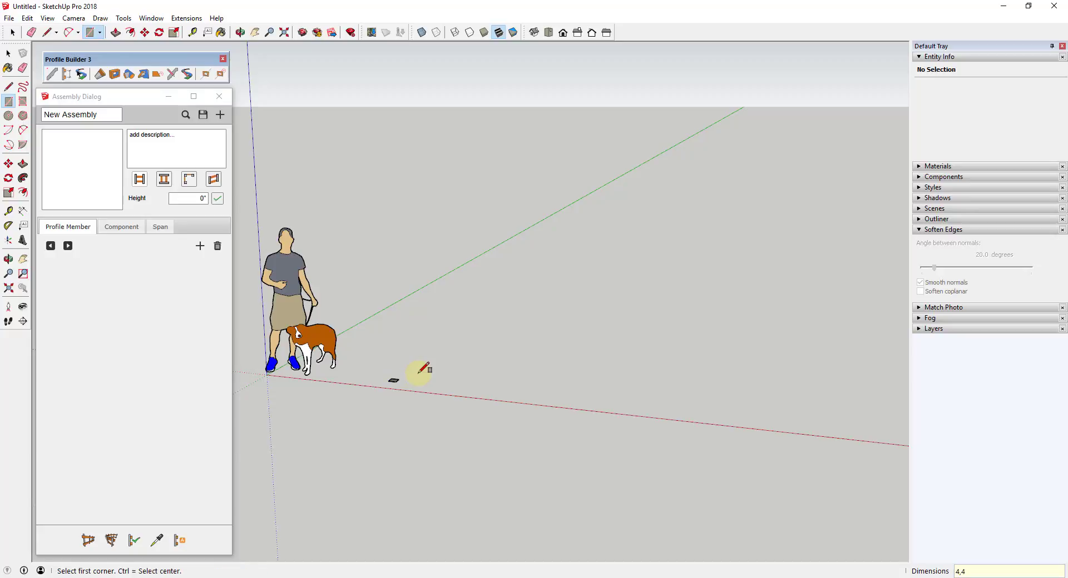
- Extrude the square upward 4' 6" to form a post
key(space)
key(p)
click(395, 384)
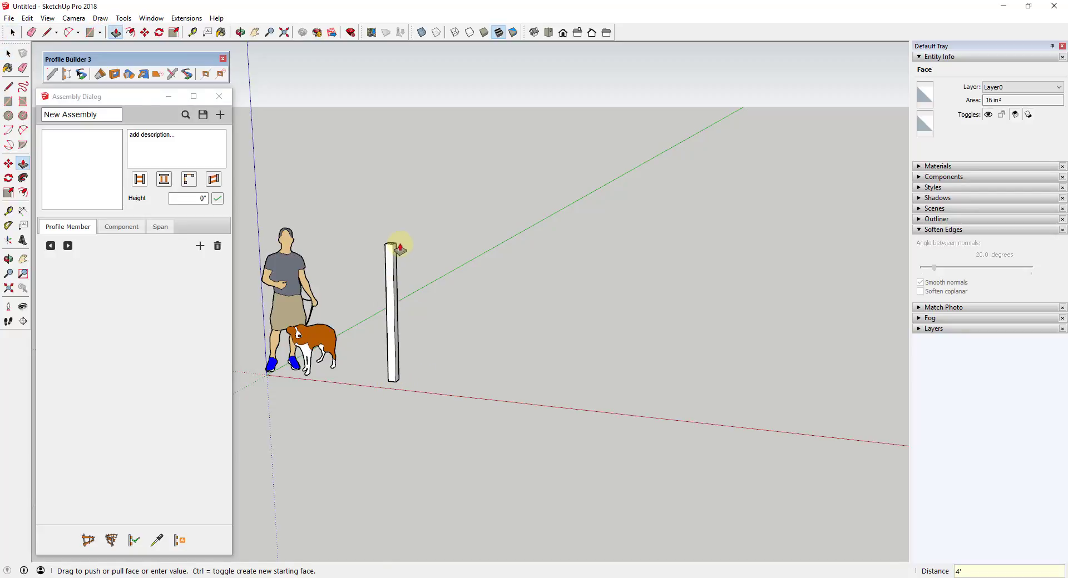
key(Escape)
key(space)
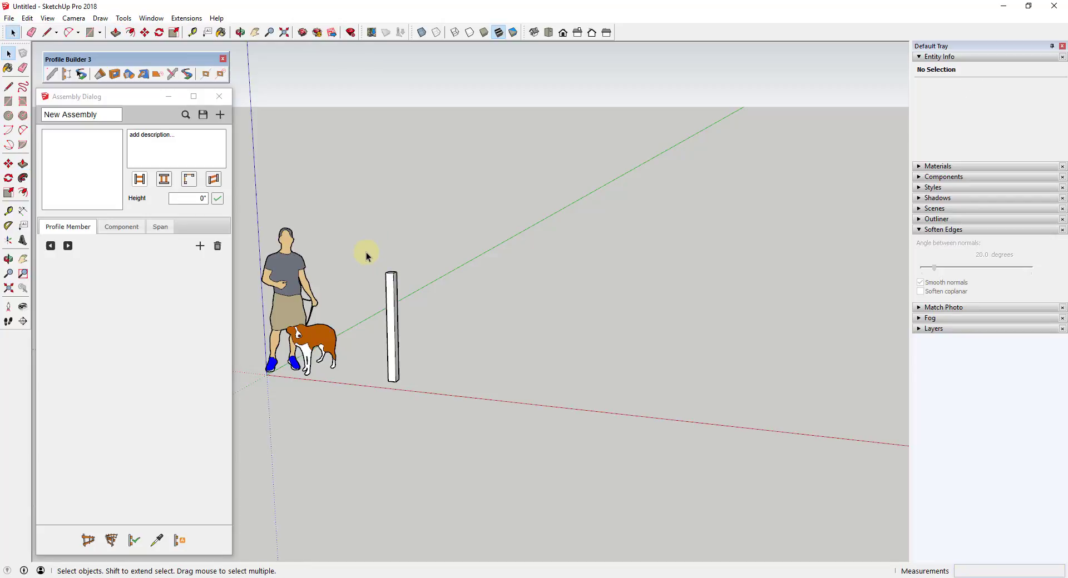
- Turn all of the post's geometry into a component named Support Post
drag(360, 250, 459, 443)
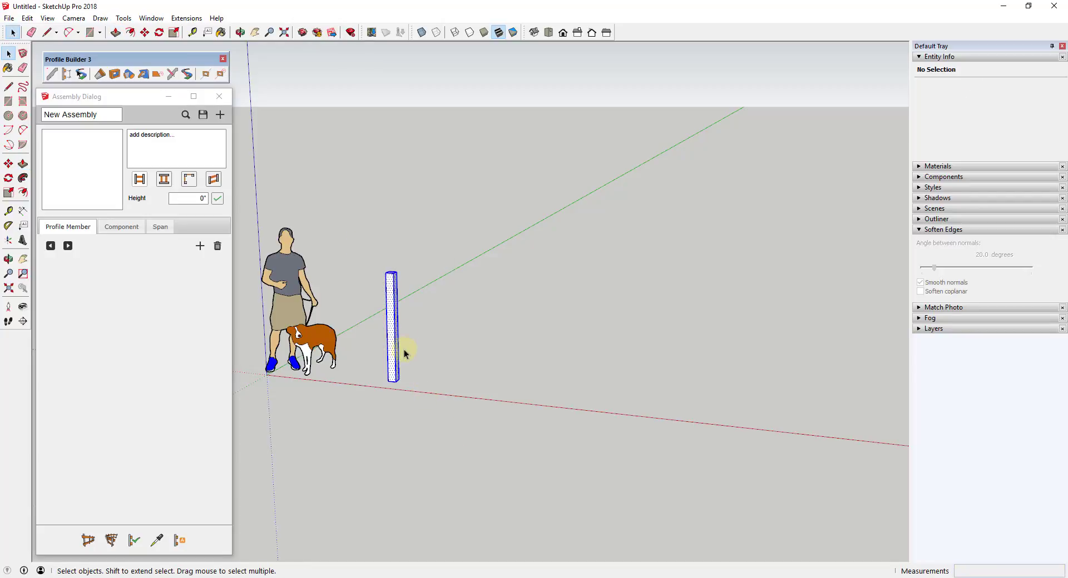
right_click(390, 316)
click(427, 290)
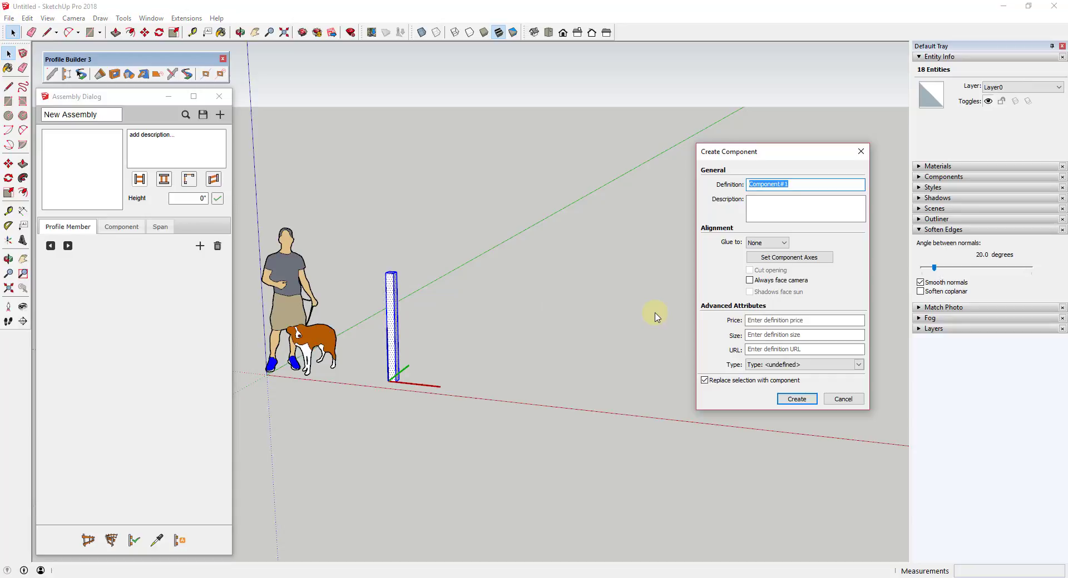
text(Support Post)
key(Return)
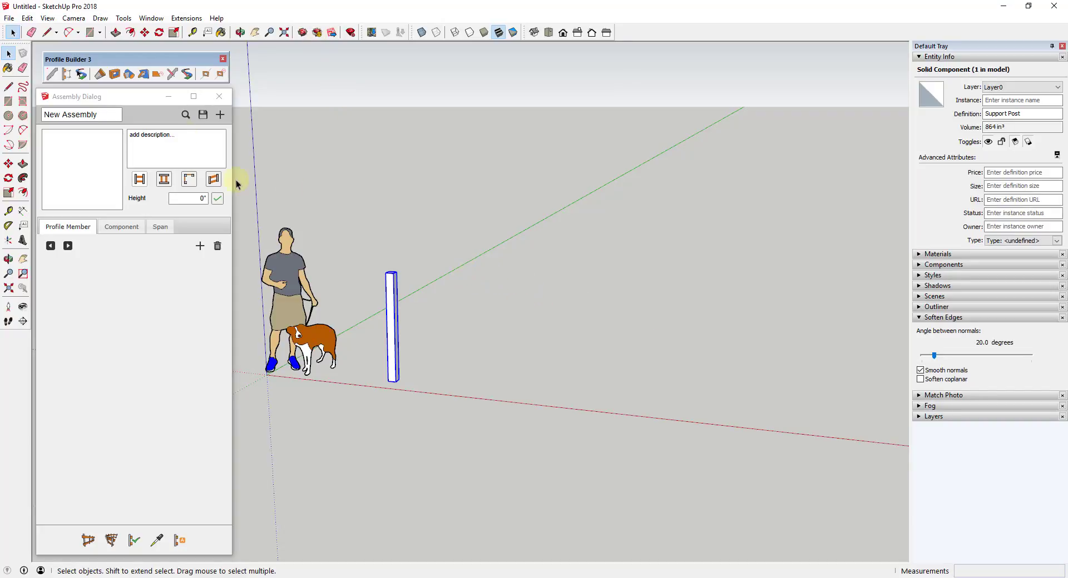
- Reopen the Assembly dialog, add a component entry to the new assembly and assign it the Support Post from the model
click(219, 96)
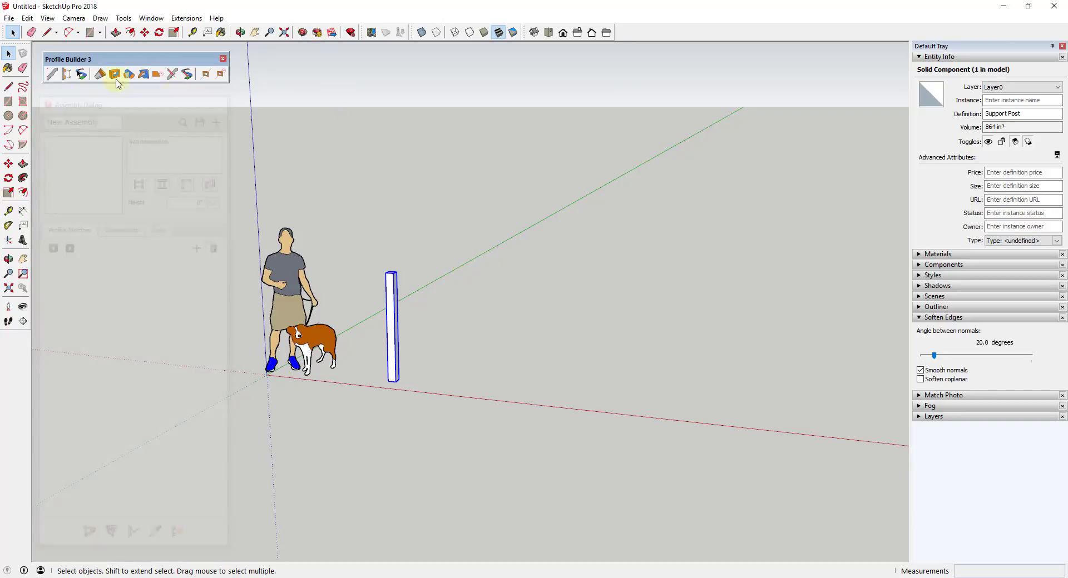
click(66, 75)
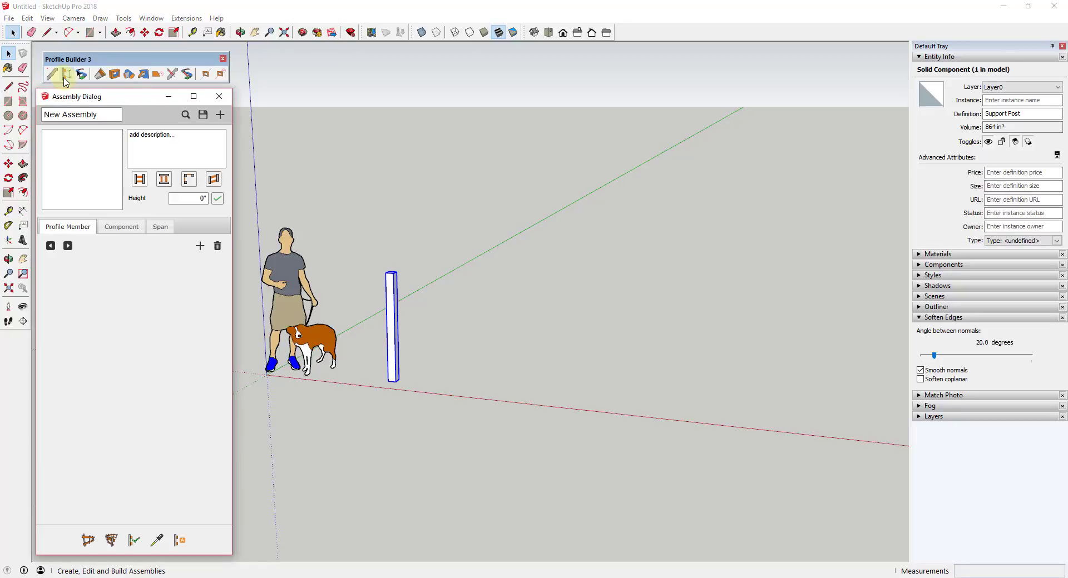
click(116, 231)
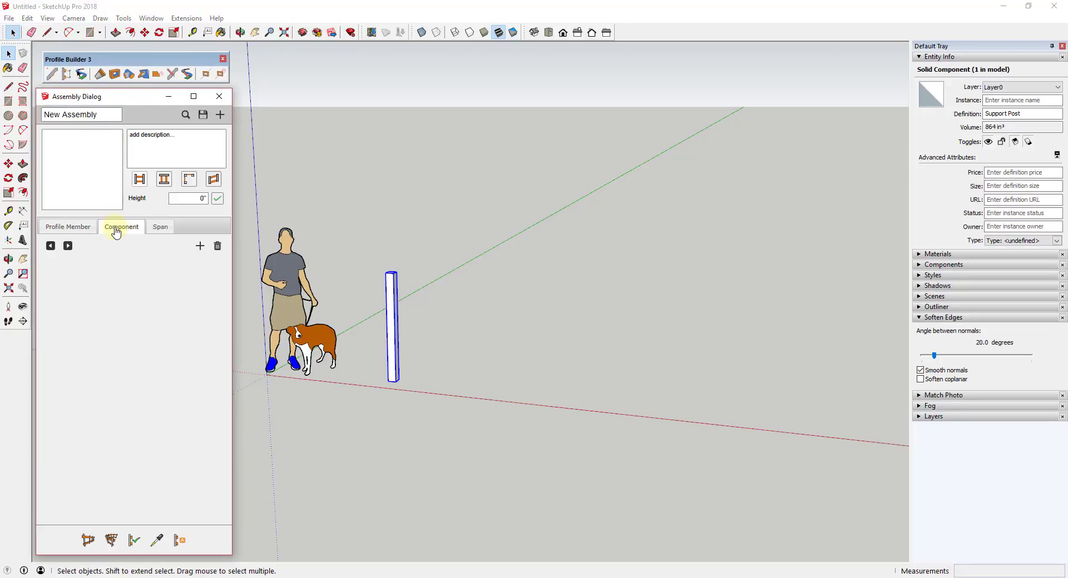
click(199, 247)
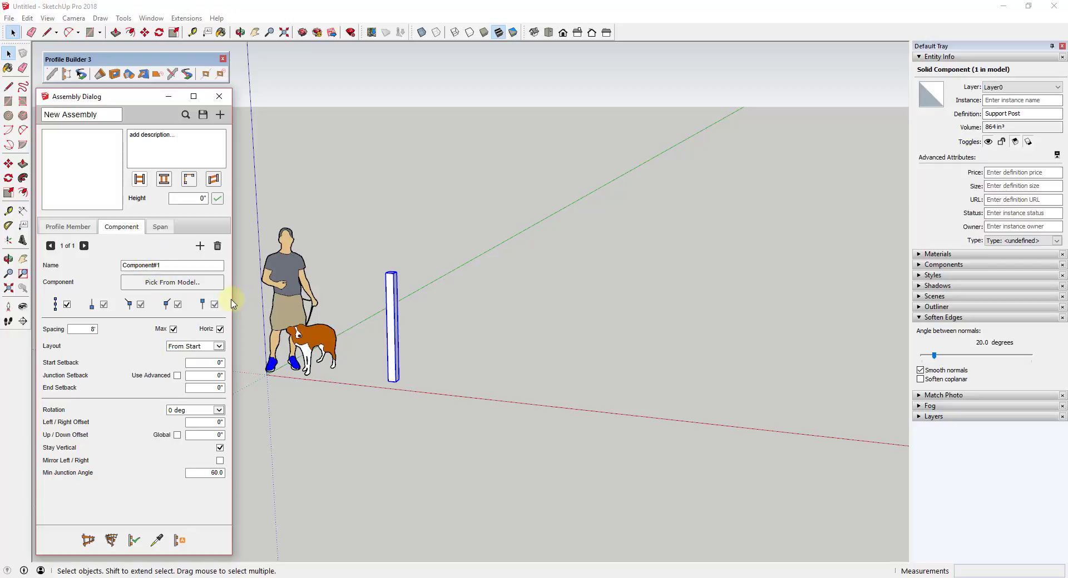
click(174, 287)
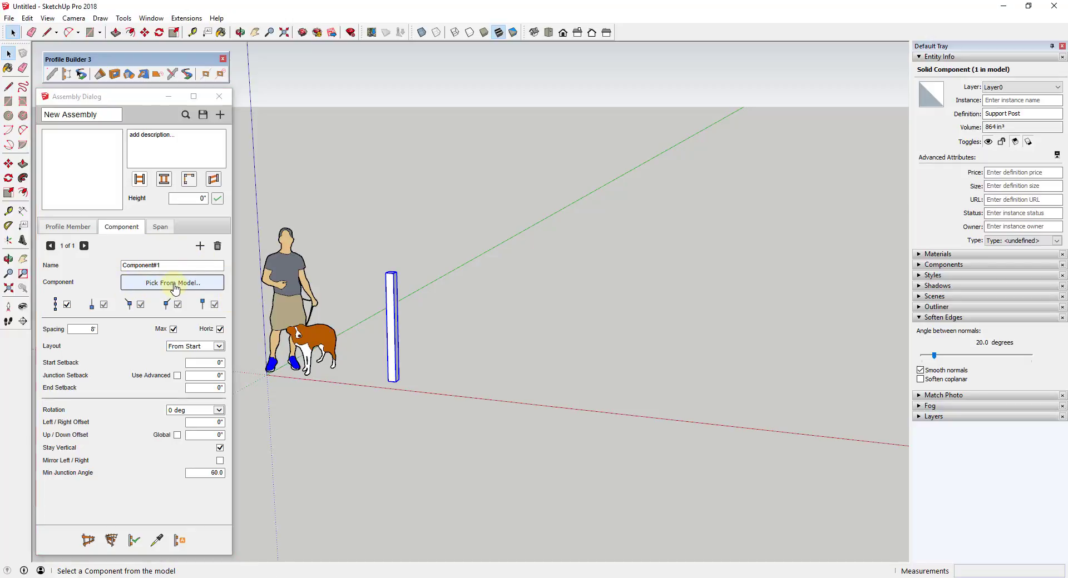
click(392, 302)
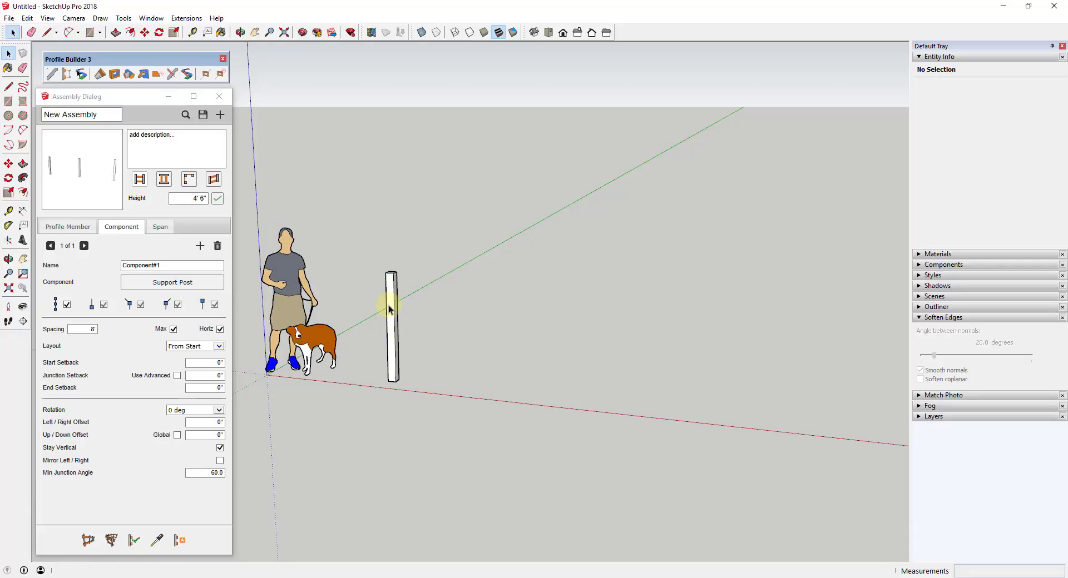
click(63, 180)
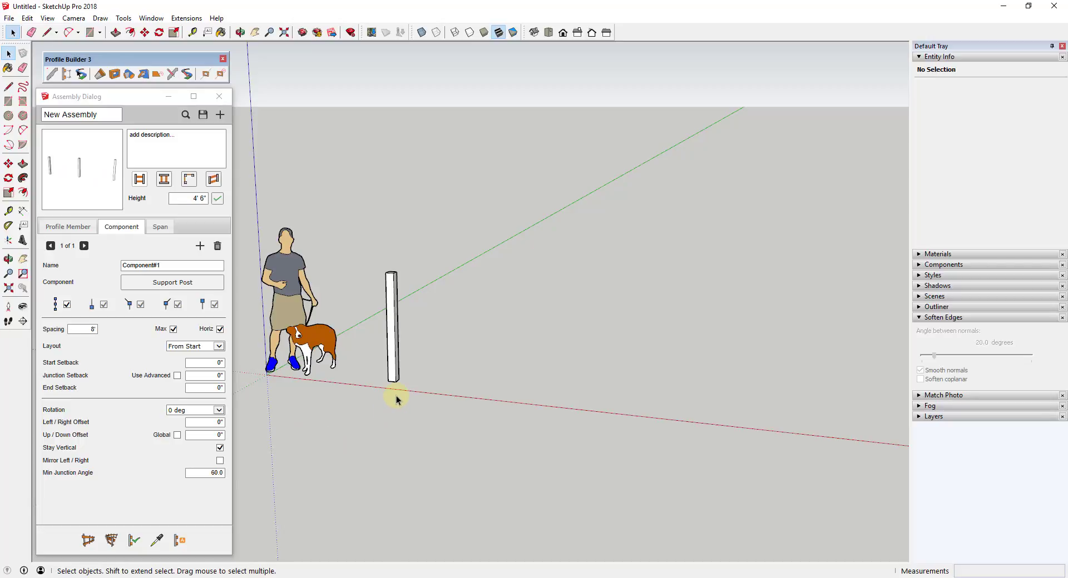
- Draw an upright 2" by 6" rectangle on the ground beside the post as the fence board's cross-section
middle_drag(398, 398, 410, 369)
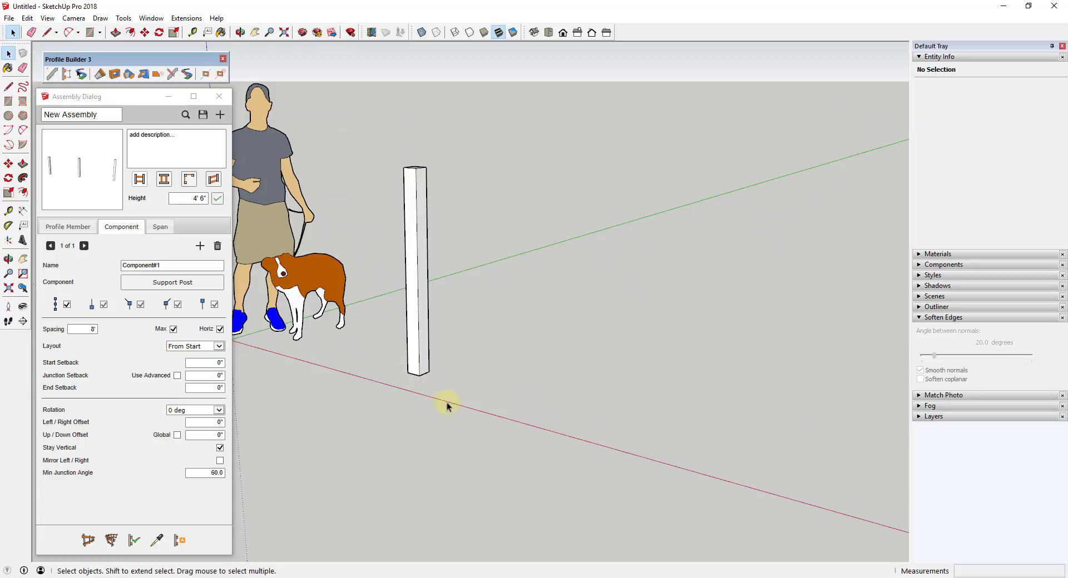
scroll(383, 381, up, 2)
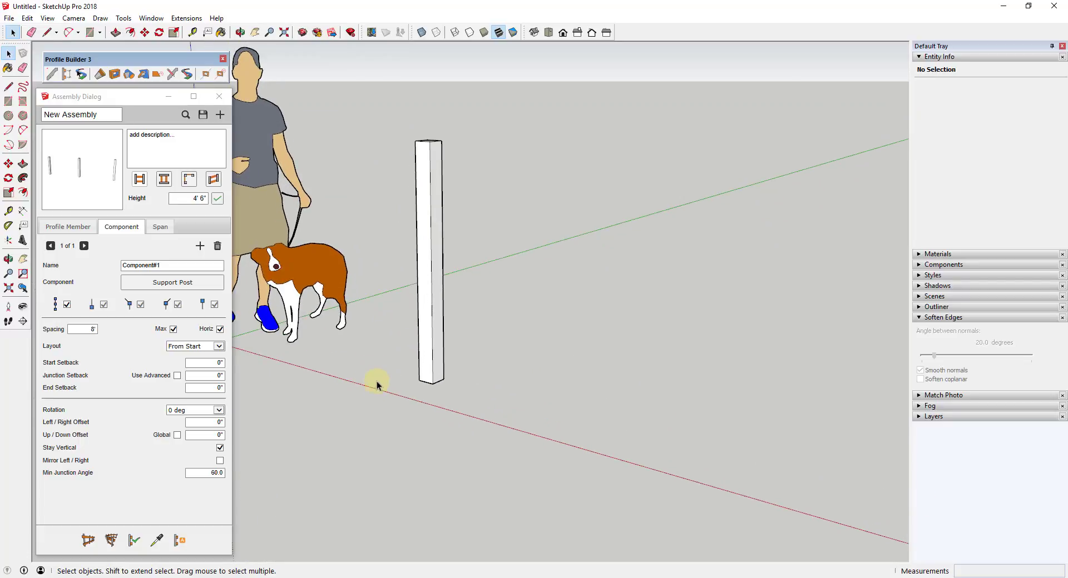
key(r)
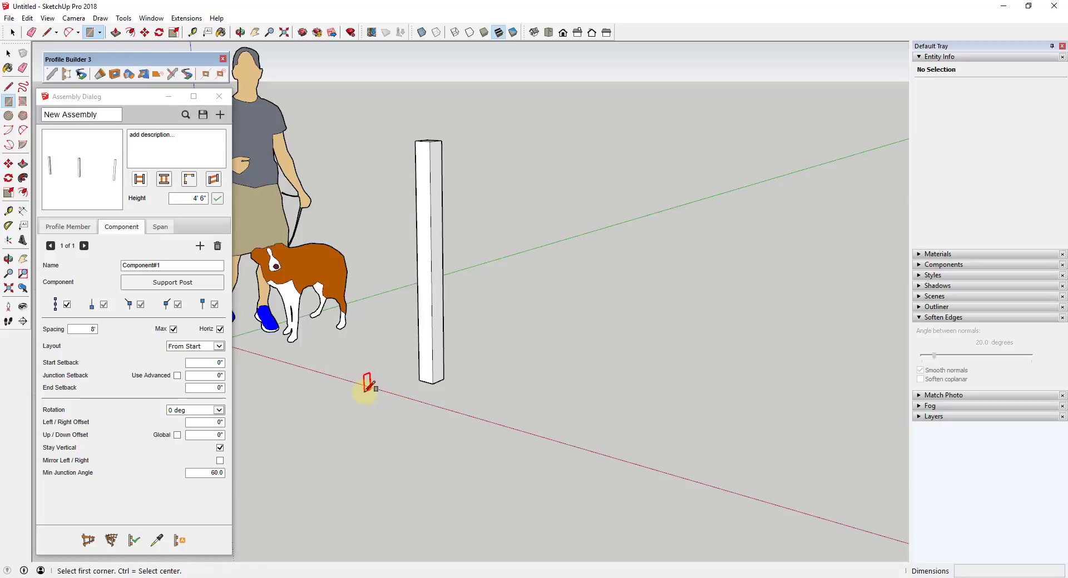
click(364, 391)
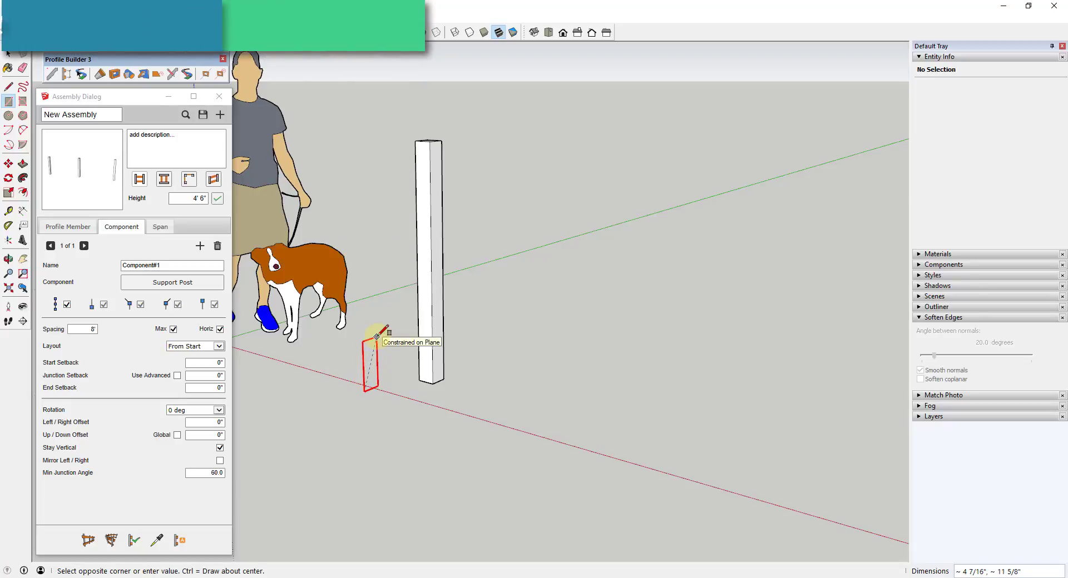
text(2,)
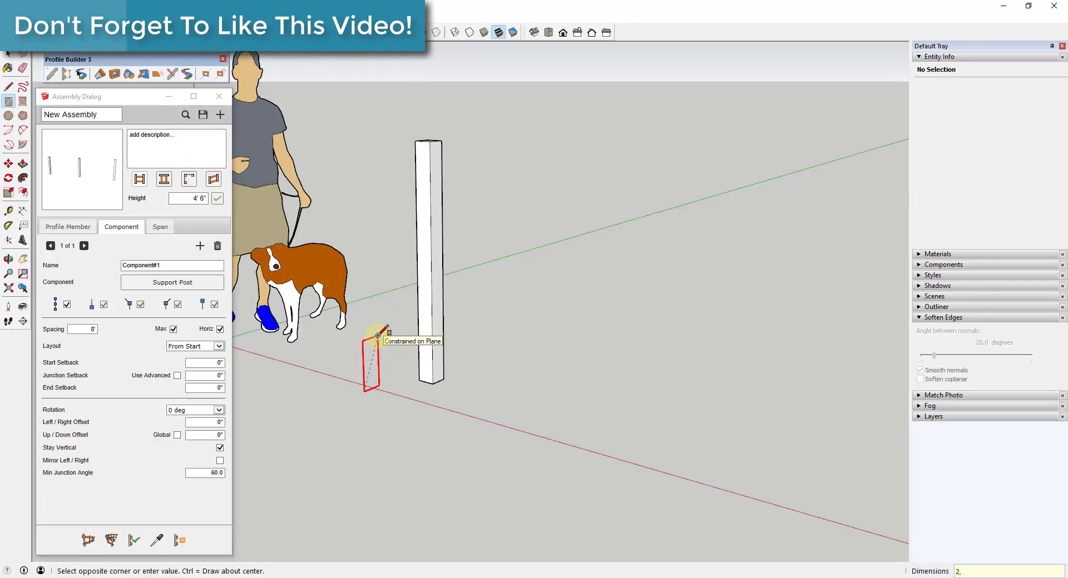
text(4)
key(Return)
key(space)
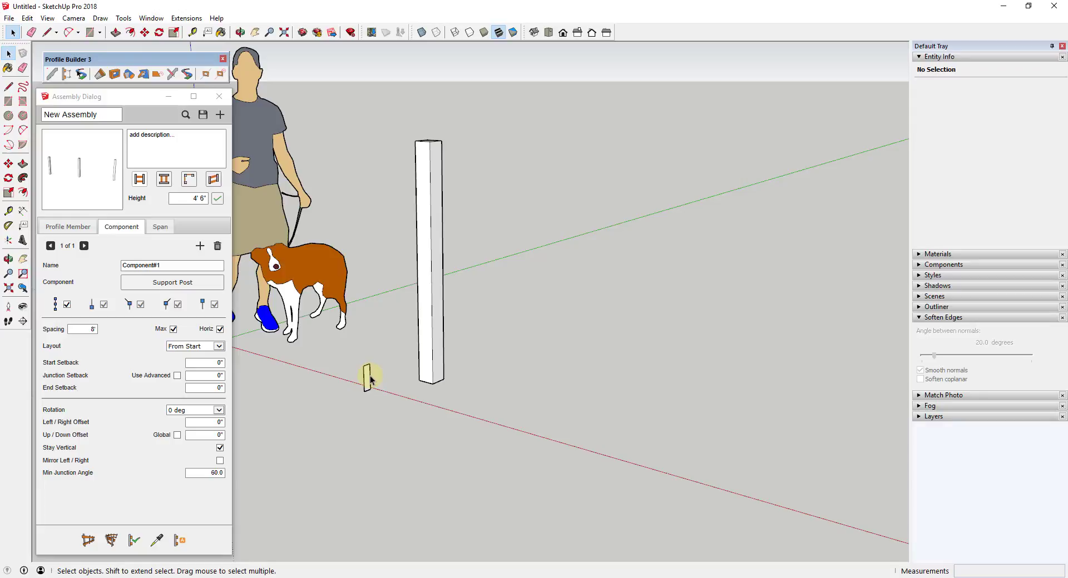
- Create a new Profile Builder profile named Fence Board from the upright rectangle's face and edges
double_click(367, 377)
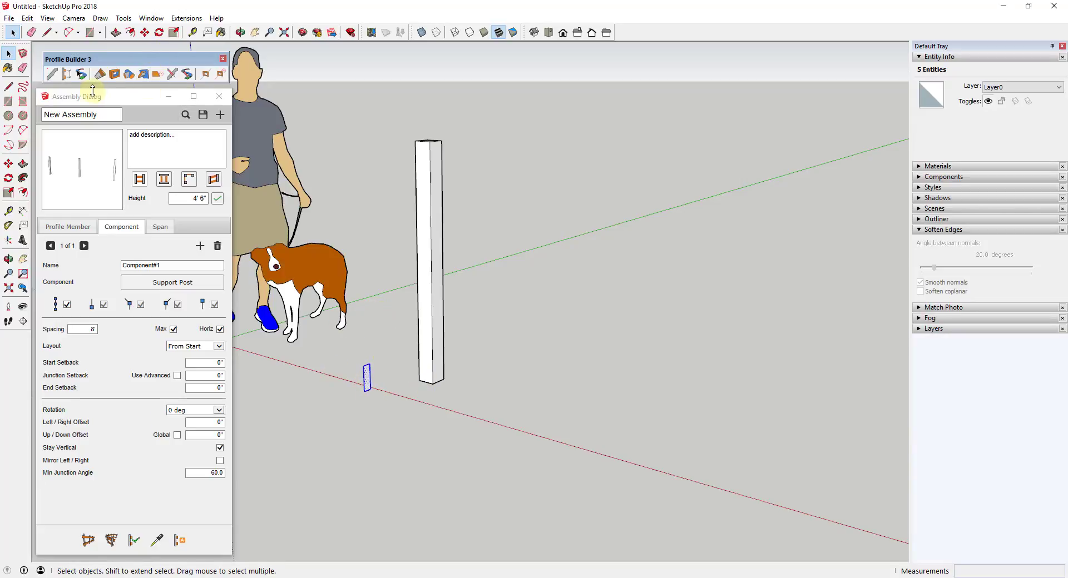
click(52, 74)
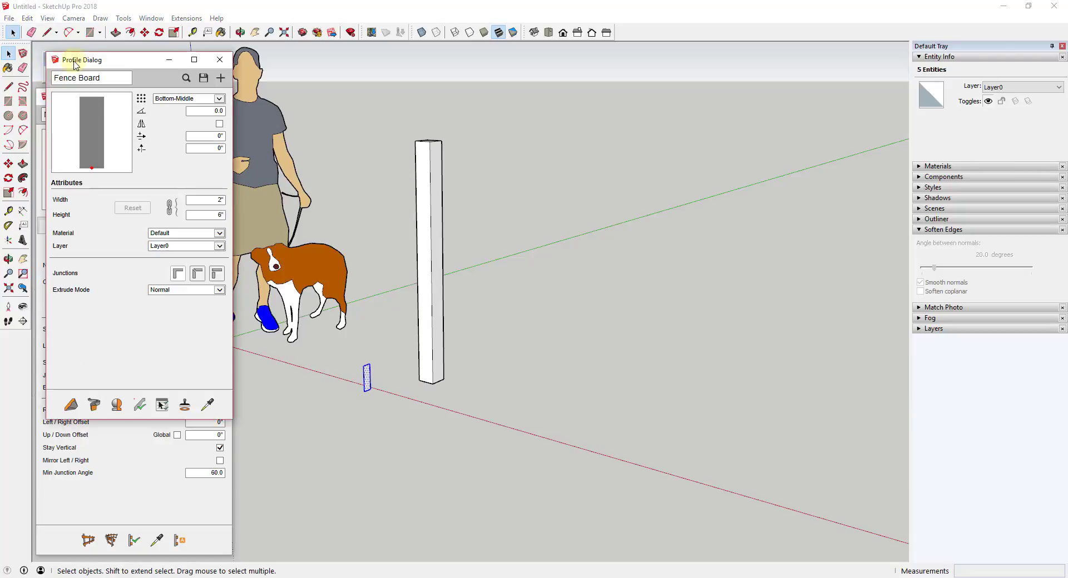
drag(81, 65, 88, 104)
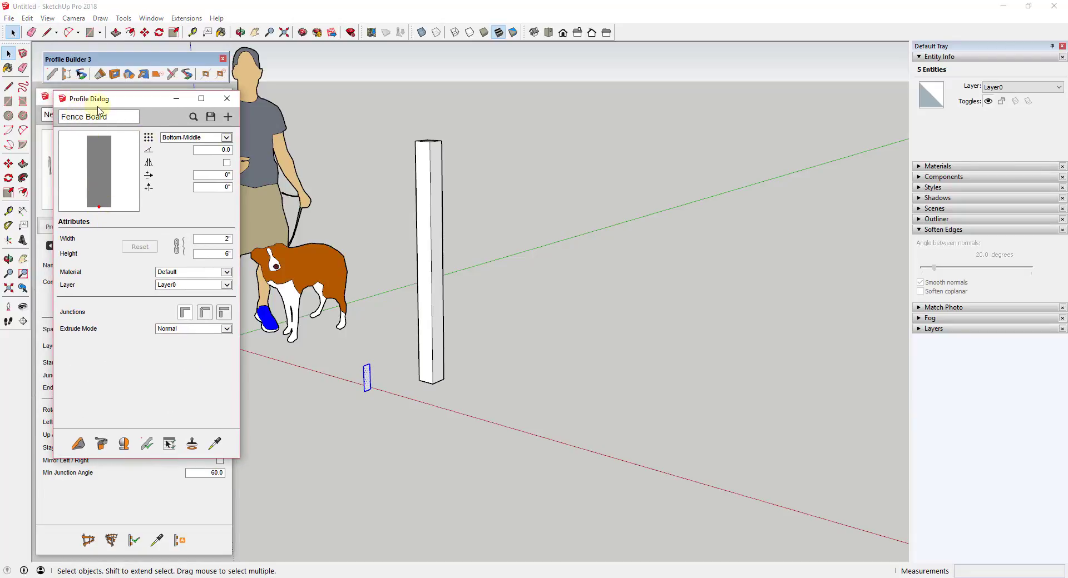
click(227, 117)
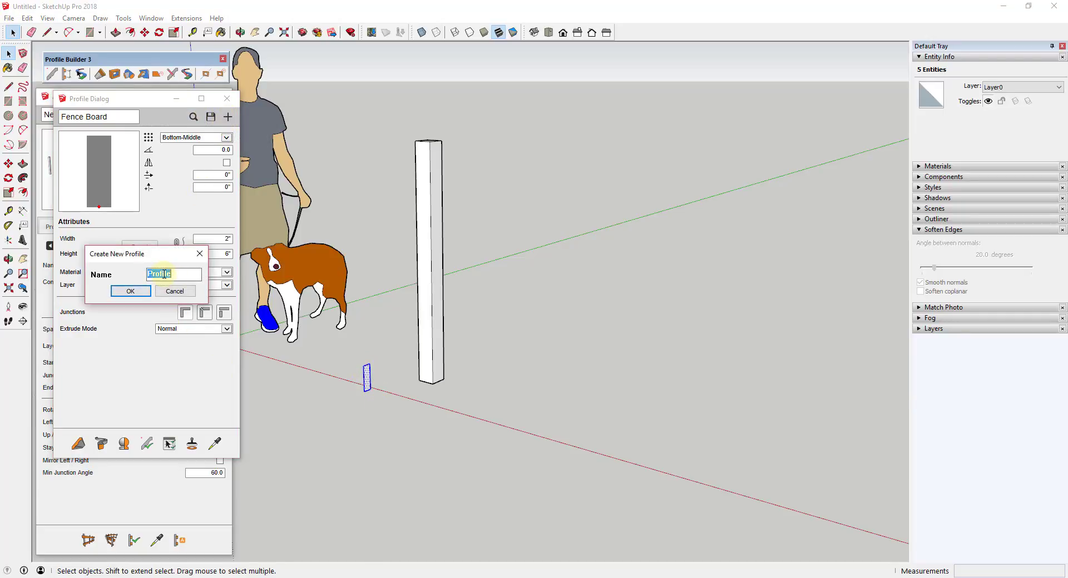
text(Fence Board)
key(Return)
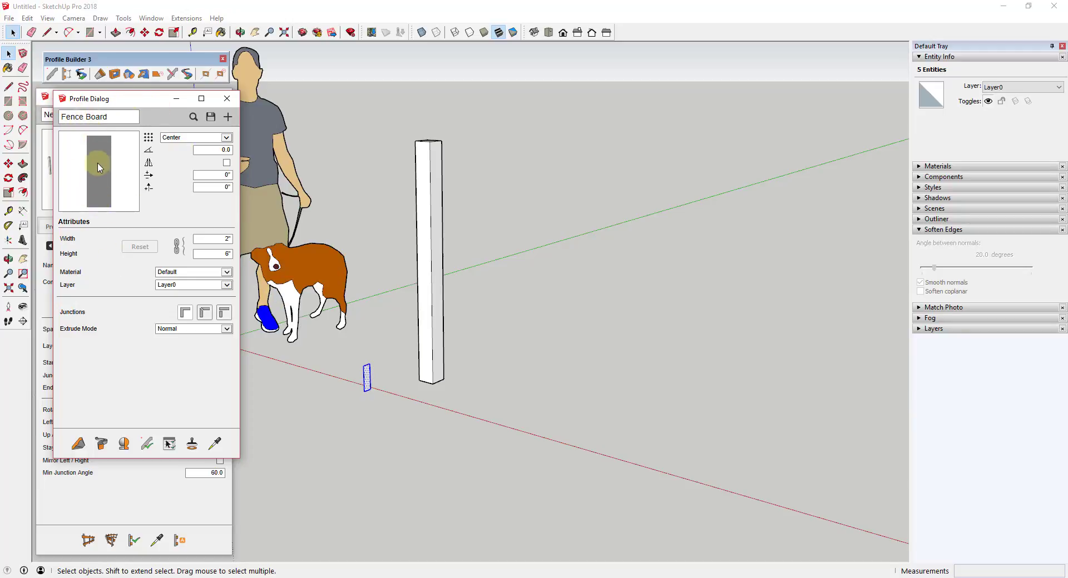
- Set the Fence Board profile's placement point to Bottom-Middle and build a sample board about 12" long beside the rectangle
click(205, 141)
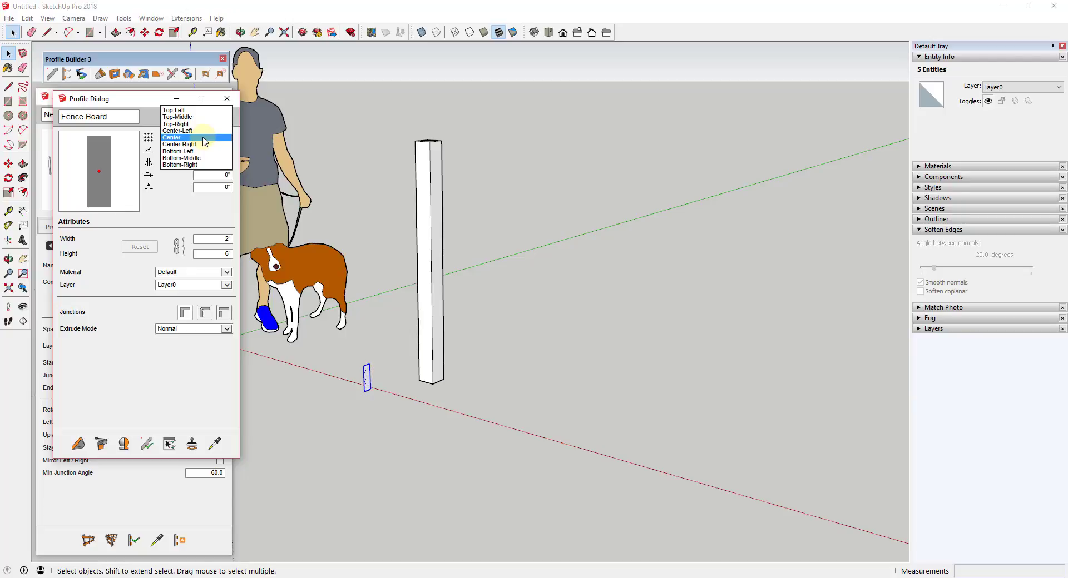
click(198, 158)
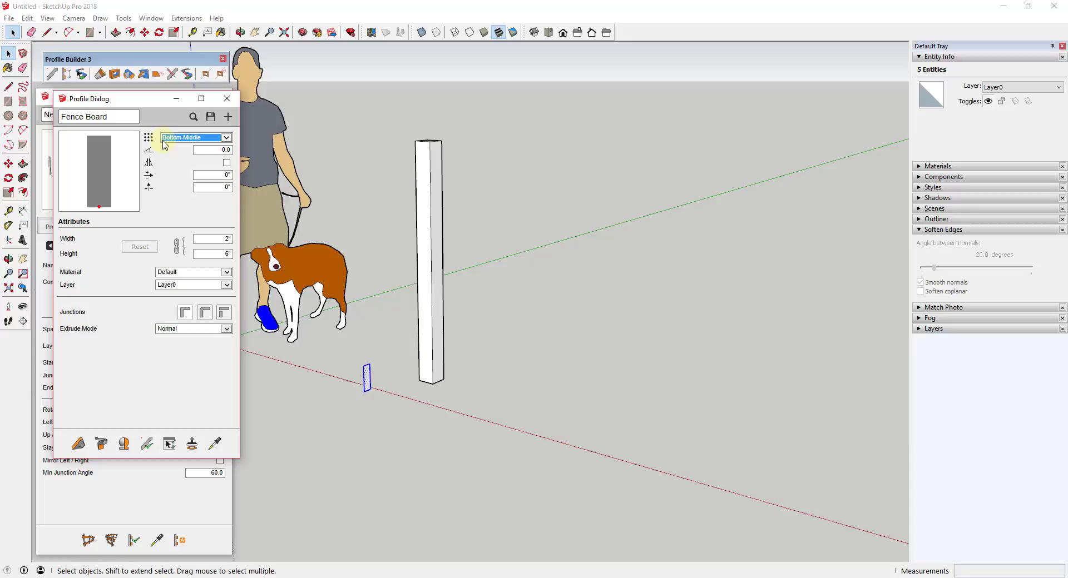
click(79, 452)
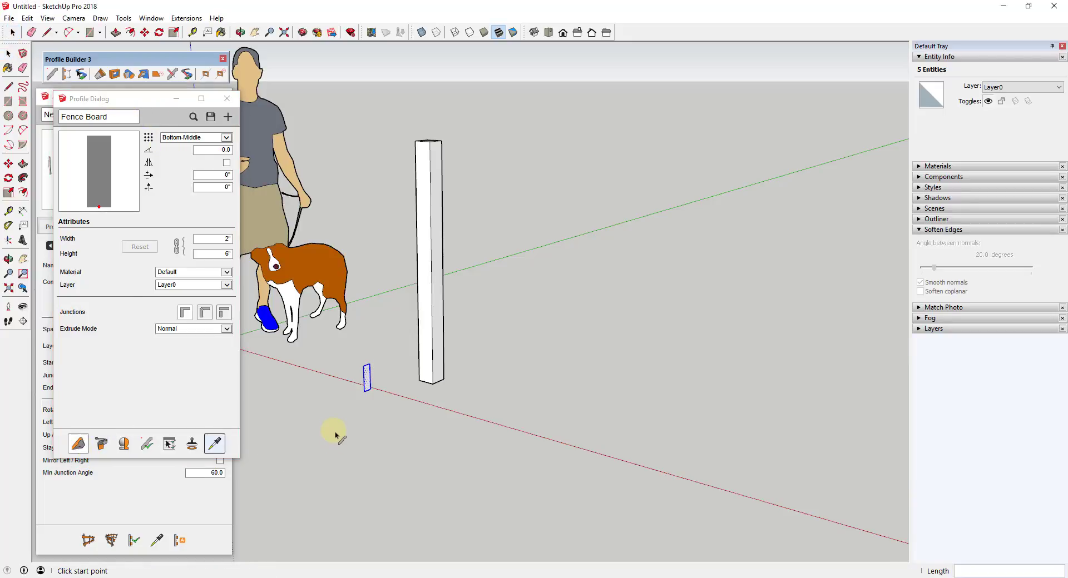
click(338, 404)
click(375, 414)
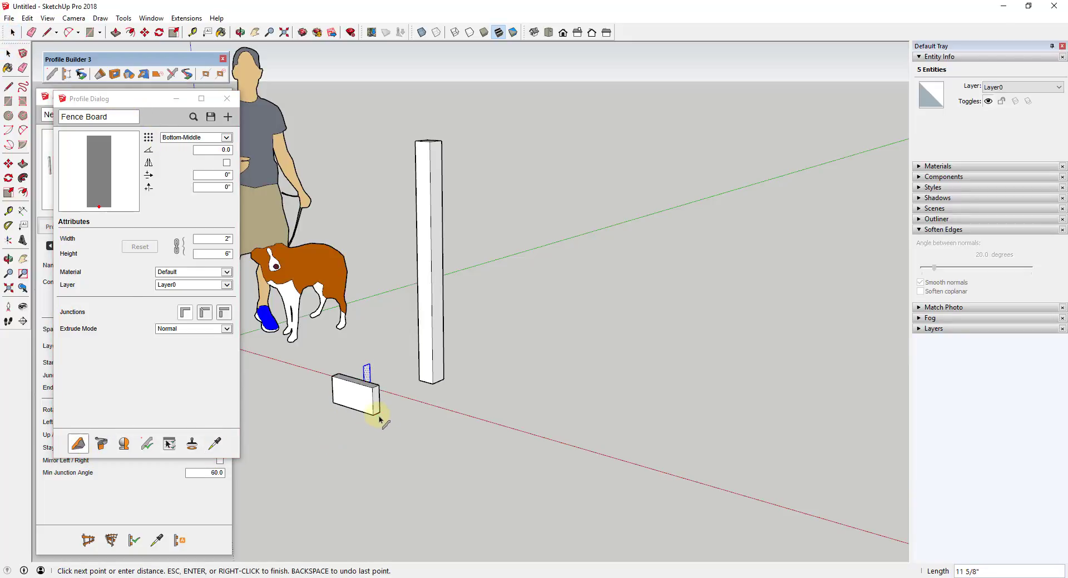
key(Return)
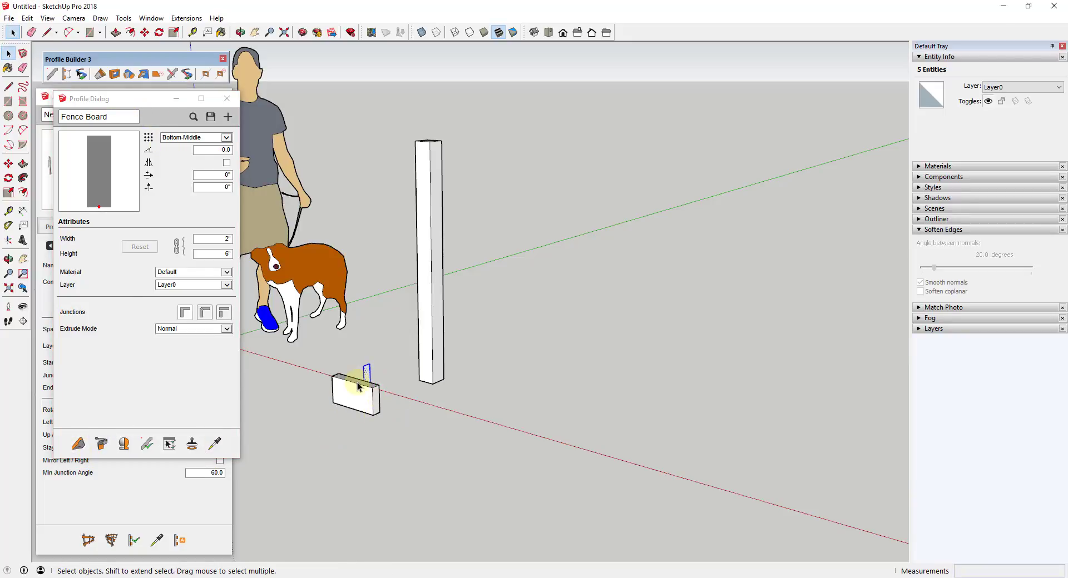
- Add a Profile Member span to the new assembly and assign it the Fence Board profile from the sample board in the model
click(177, 103)
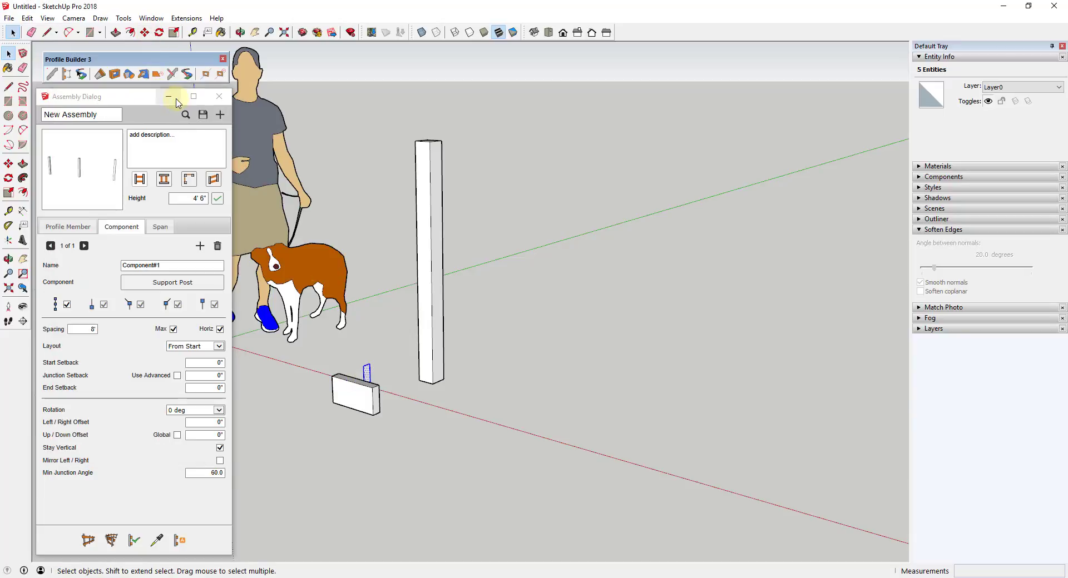
click(85, 233)
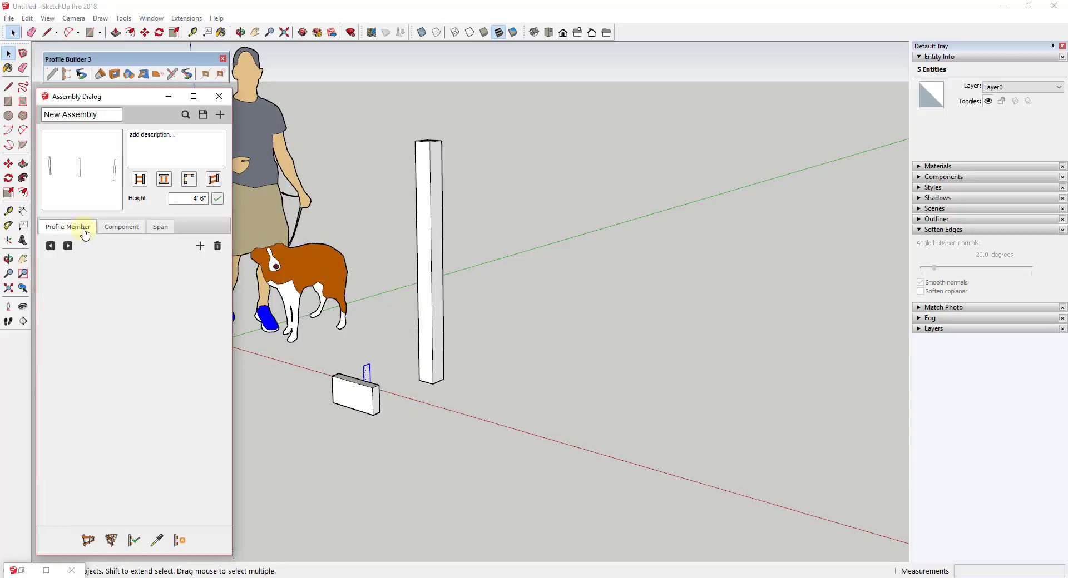
click(161, 232)
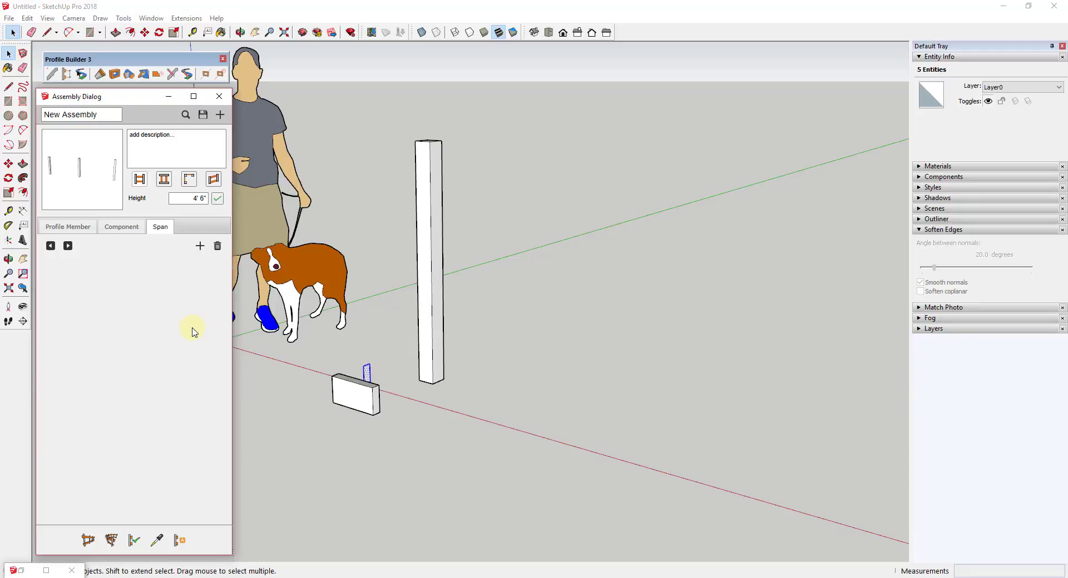
click(199, 247)
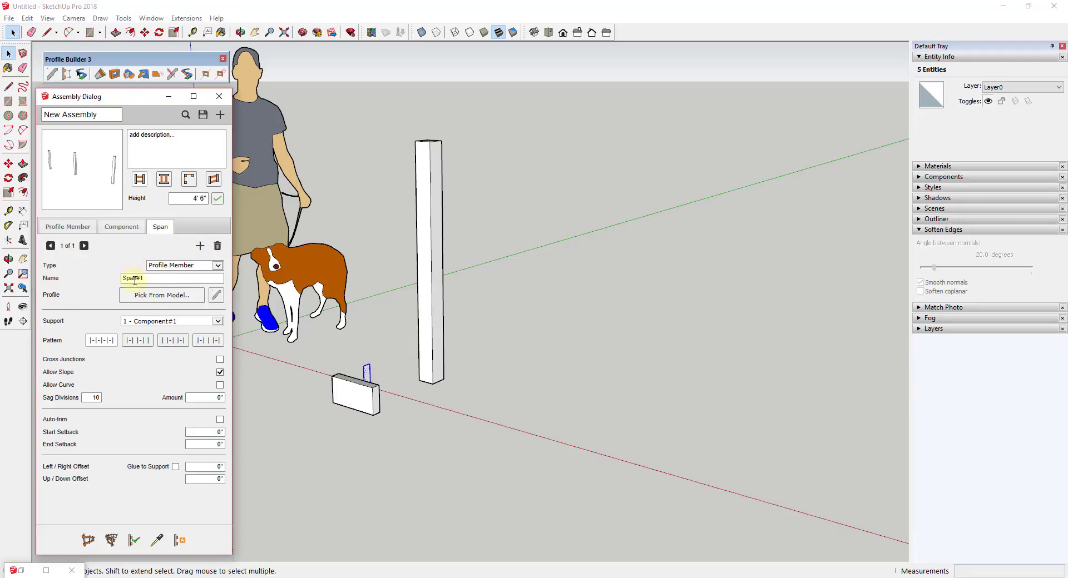
click(198, 266)
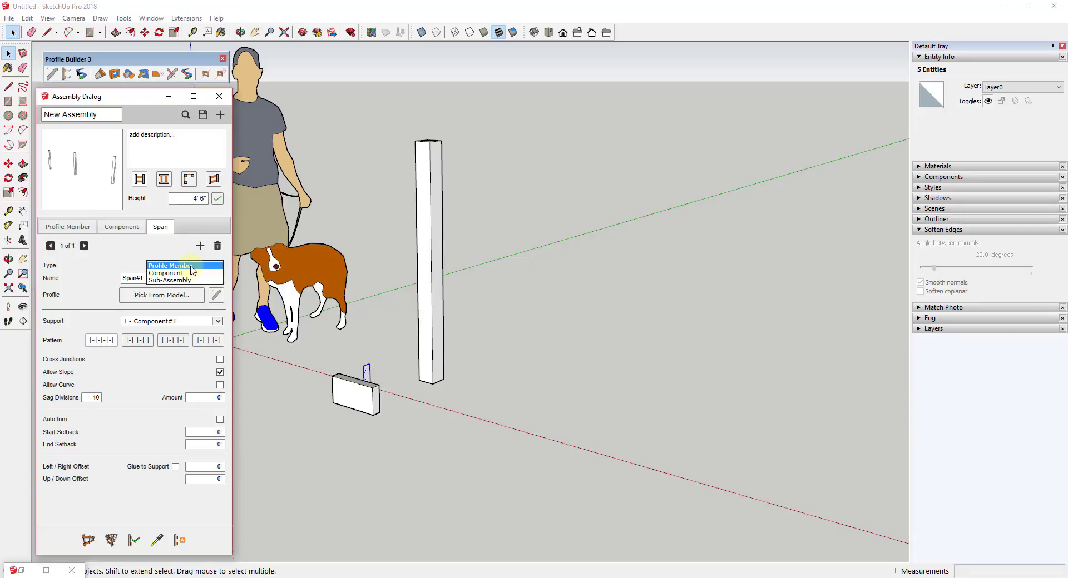
click(192, 266)
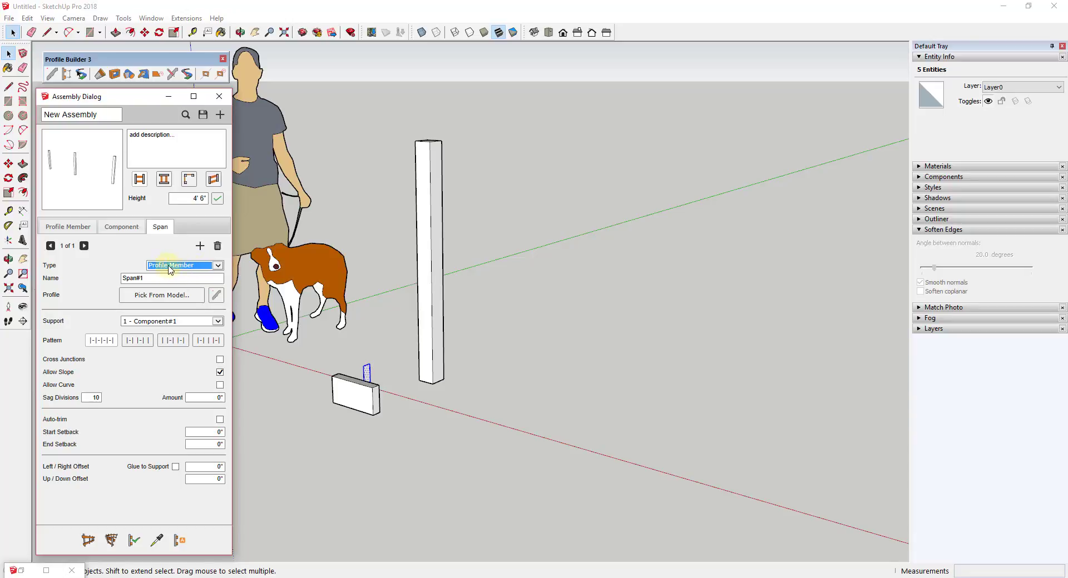
click(153, 296)
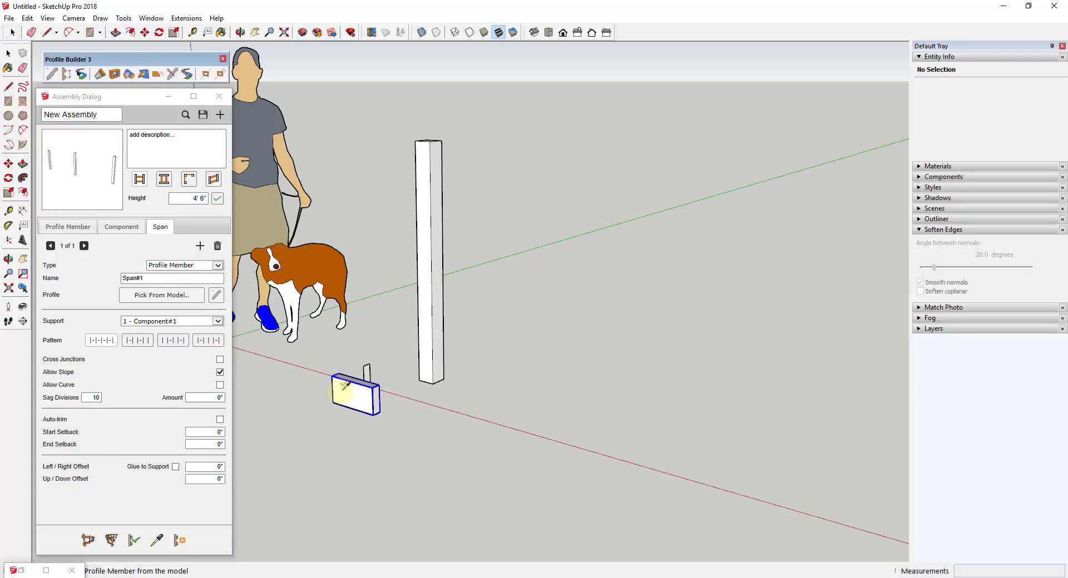
click(342, 388)
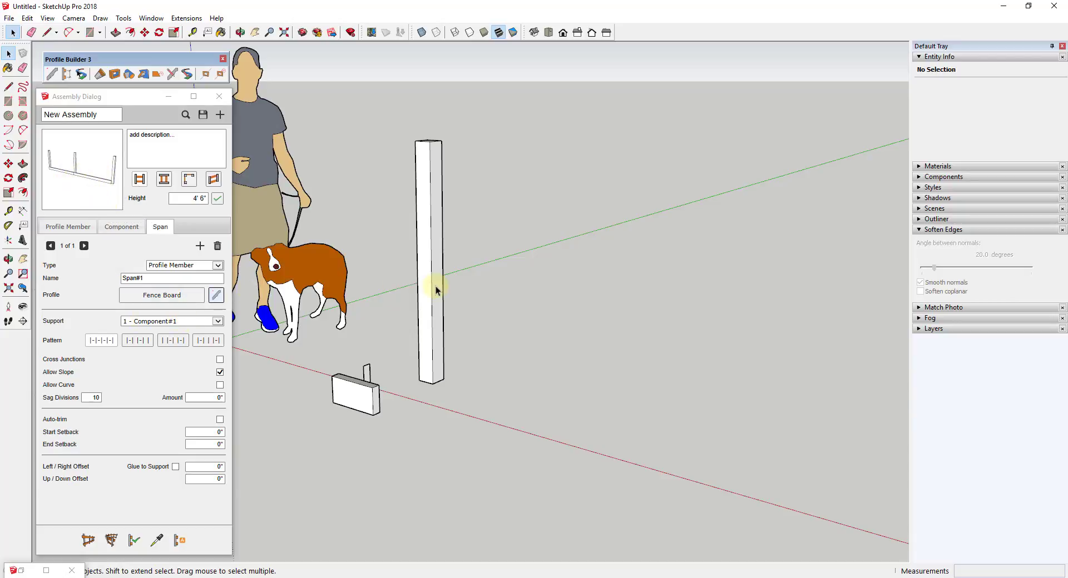
- Build a straight test run of the assembly about 9' 4" long in the open area beyond the support post
scroll(284, 371, down, 2)
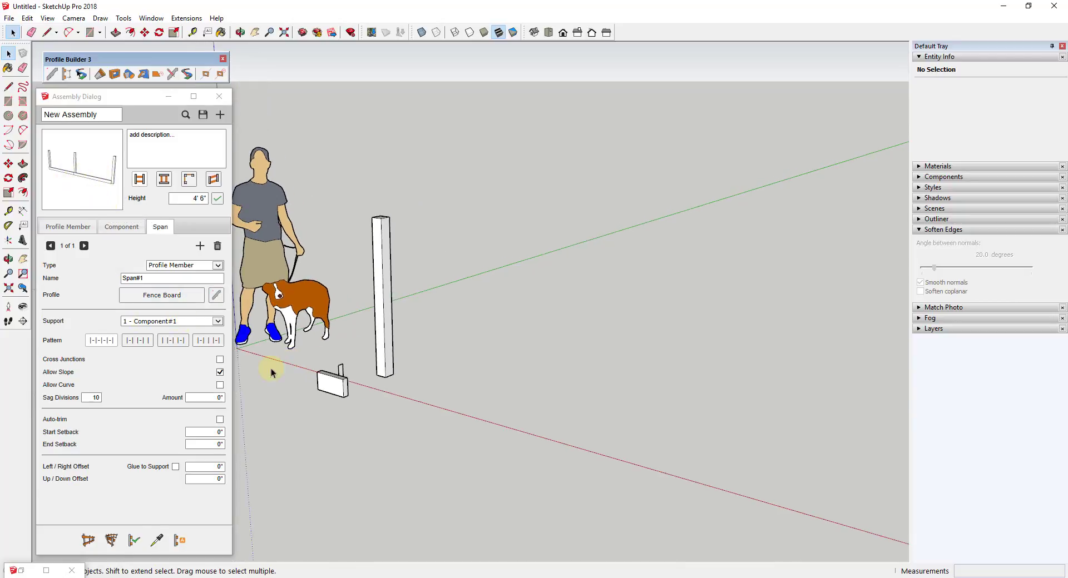
click(88, 540)
click(551, 307)
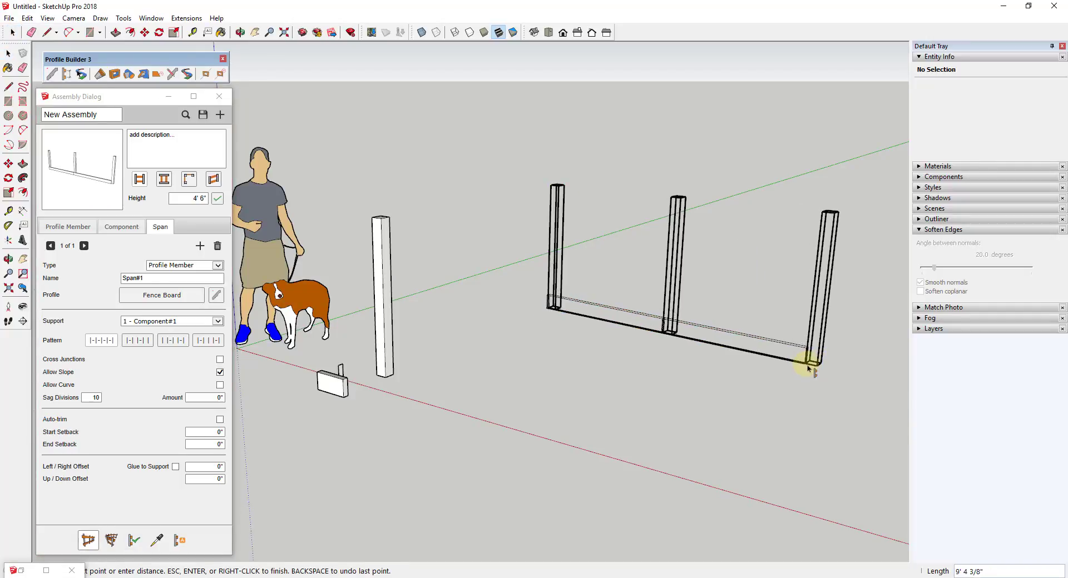
double_click(813, 367)
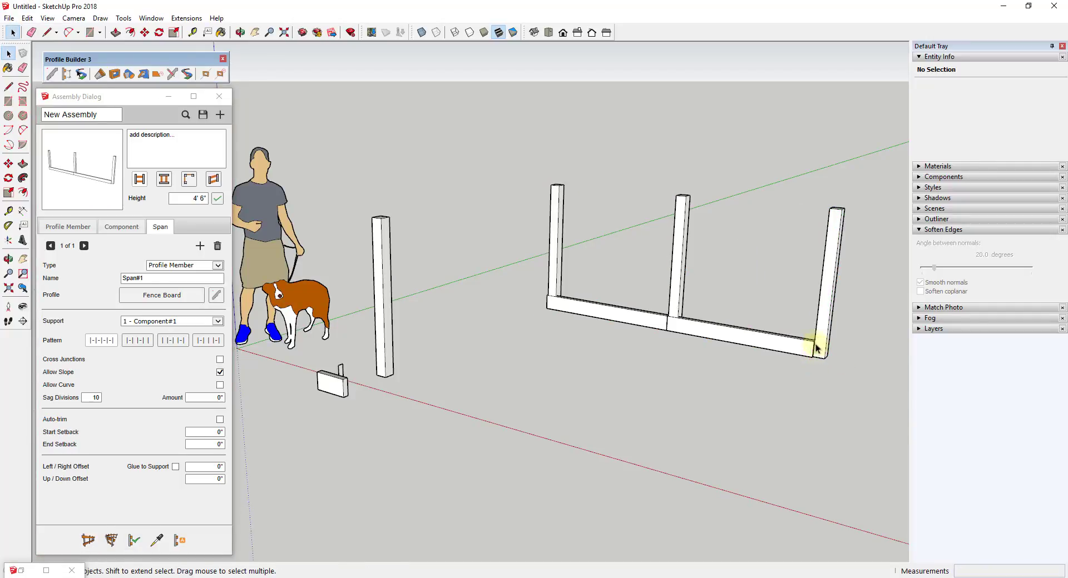
- Examine from several angles how the lower fence boards meet the posts of the test fence
scroll(779, 342, up, 3)
scroll(597, 340, up, 3)
middle_drag(703, 283, 795, 290)
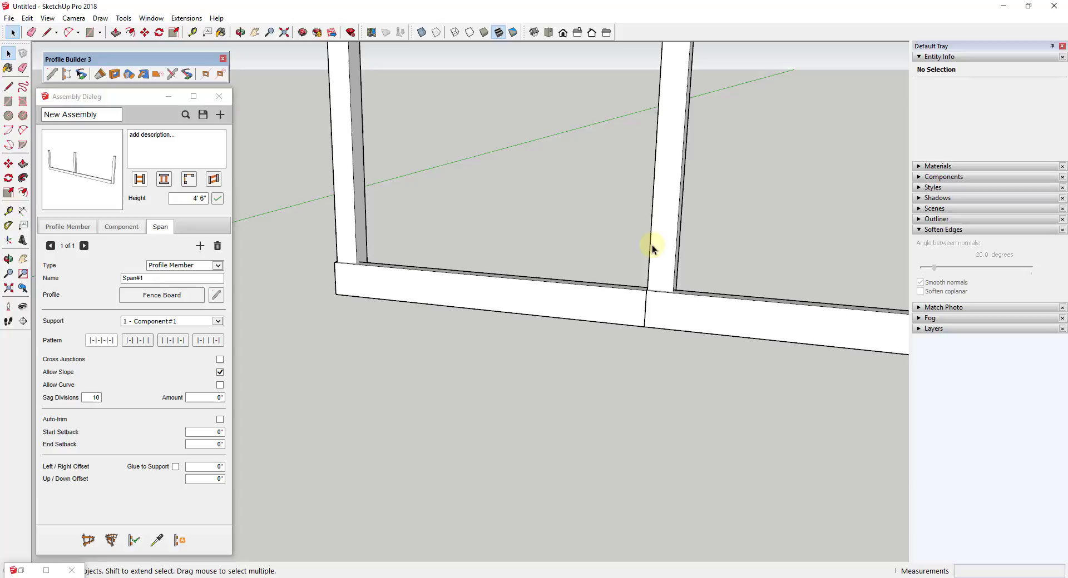
scroll(672, 256, down, 5)
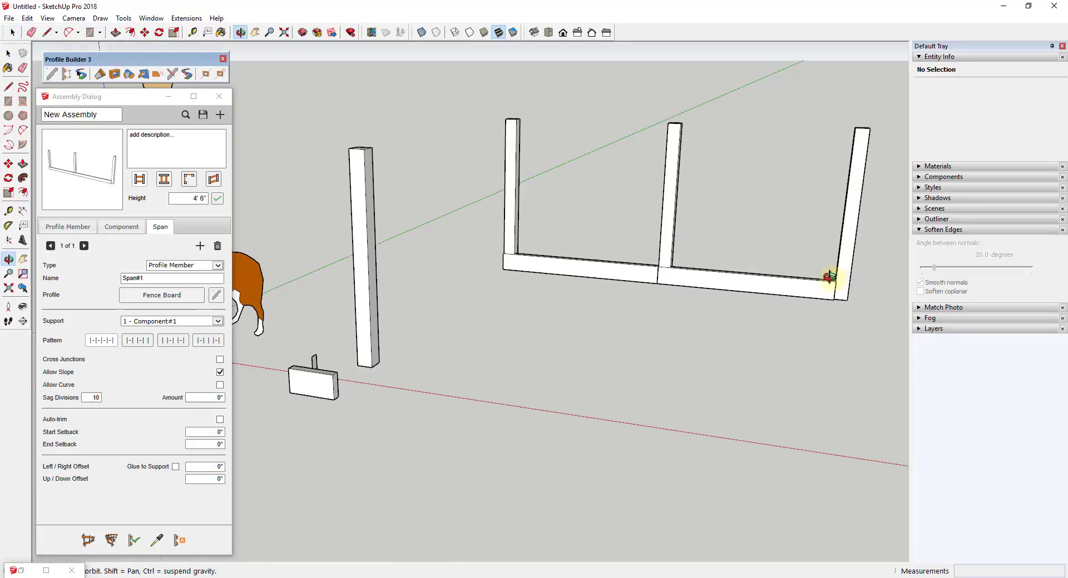
middle_drag(829, 279, 741, 298)
middle_drag(356, 266, 692, 248)
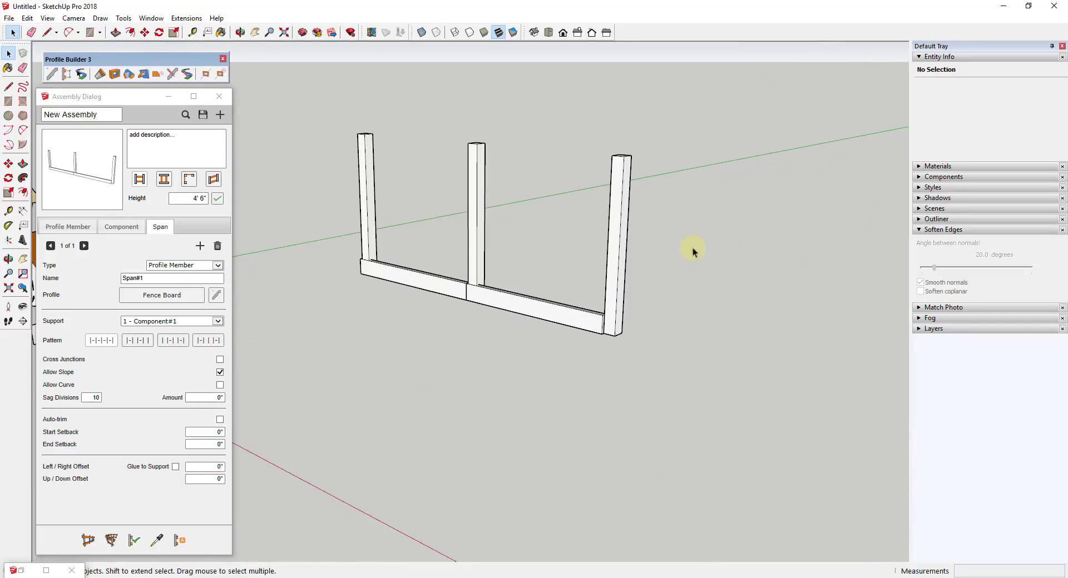
scroll(682, 309, up, 3)
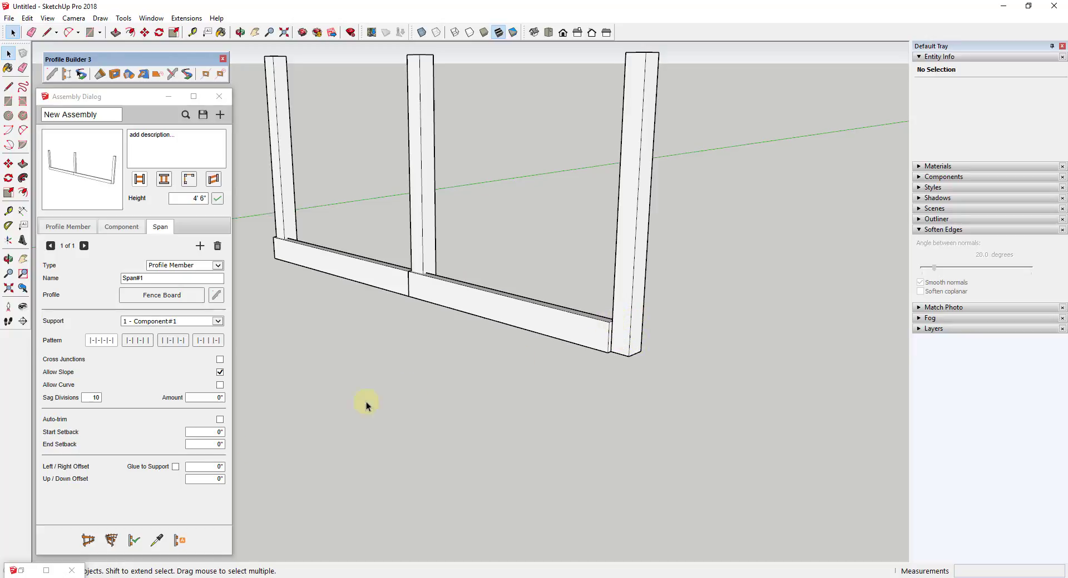
- Set the Fence Board span's left/right offset to 1"
mouse_move(76, 481)
click(201, 466)
middle_drag(556, 278, 467, 305)
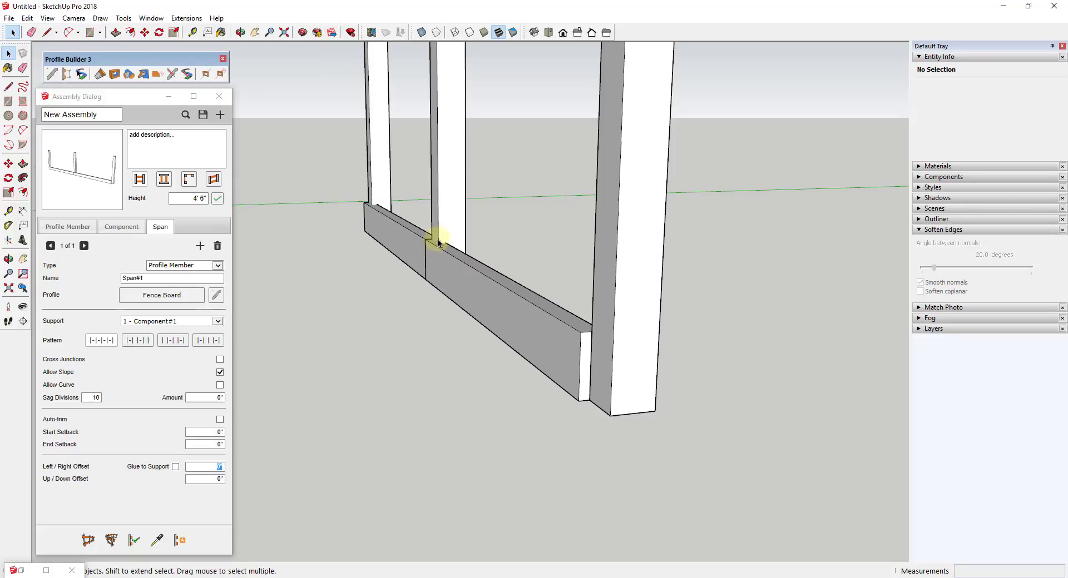
click(211, 467)
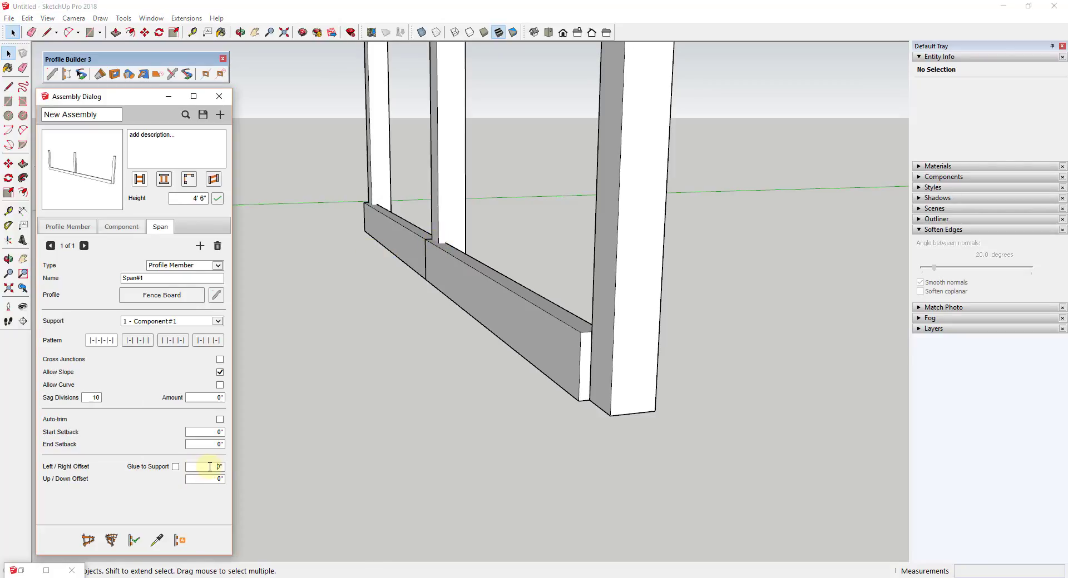
text(1)
click(212, 478)
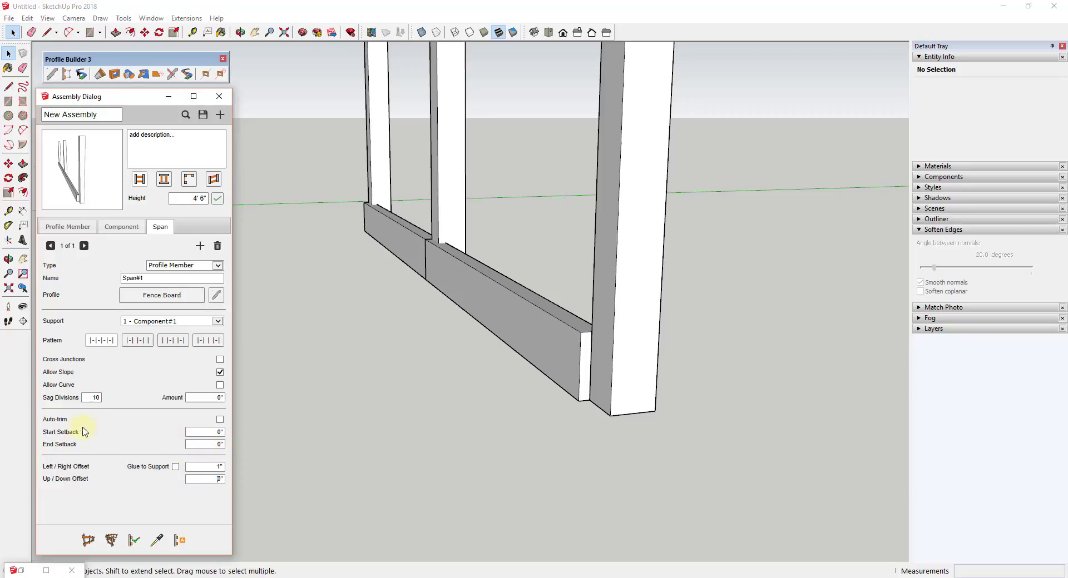
- Set the Fence Board span's start setback to 2"
middle_drag(322, 424, 436, 266)
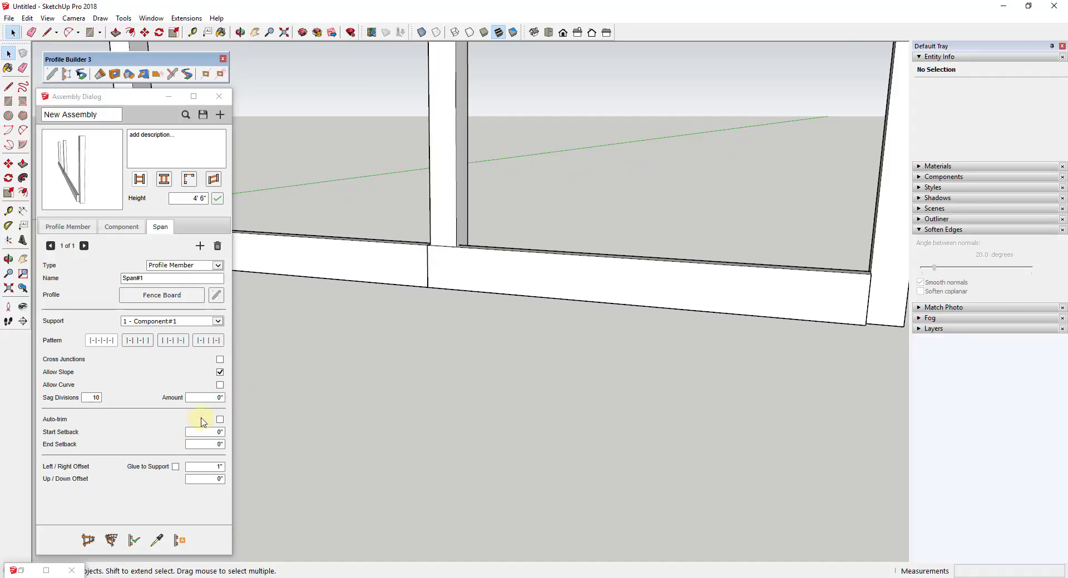
double_click(207, 430)
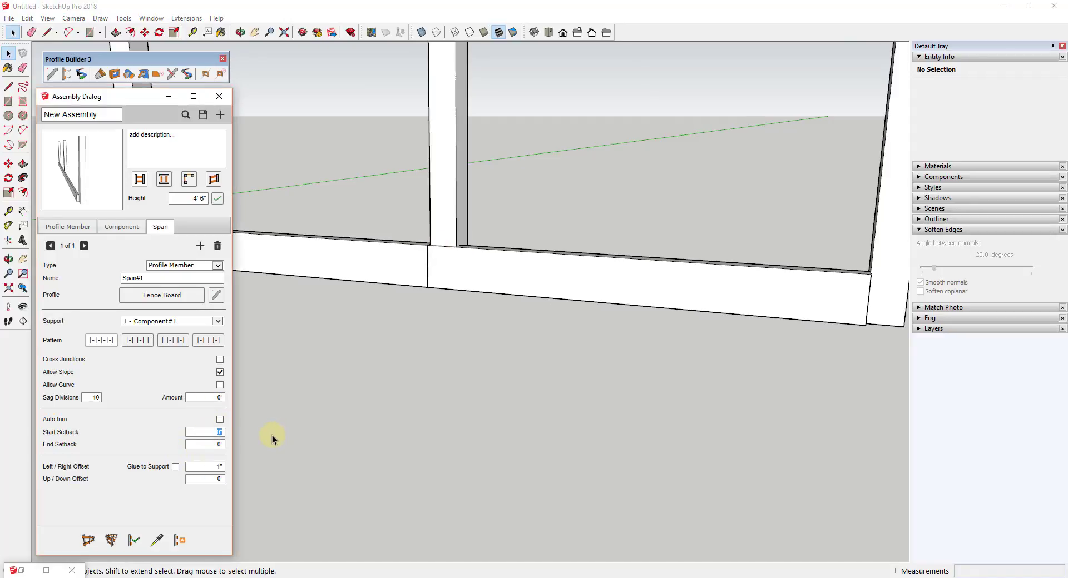
text(2)
key(Tab)
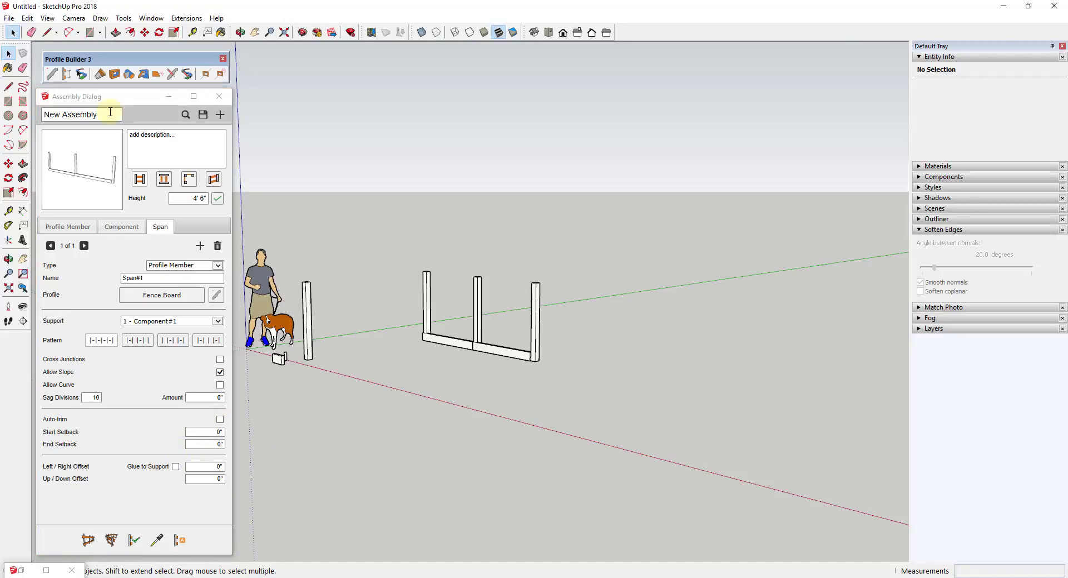
- Name the assembly Alternating Fence and save it in the Profile Builder Profiles folder
click(110, 112)
text(Alternating Fence)
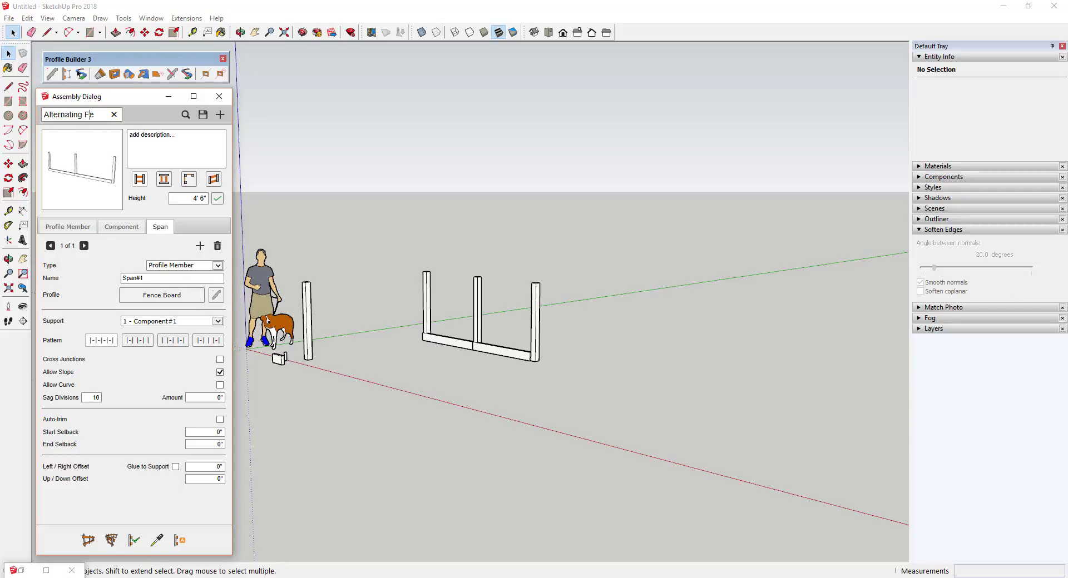
click(203, 114)
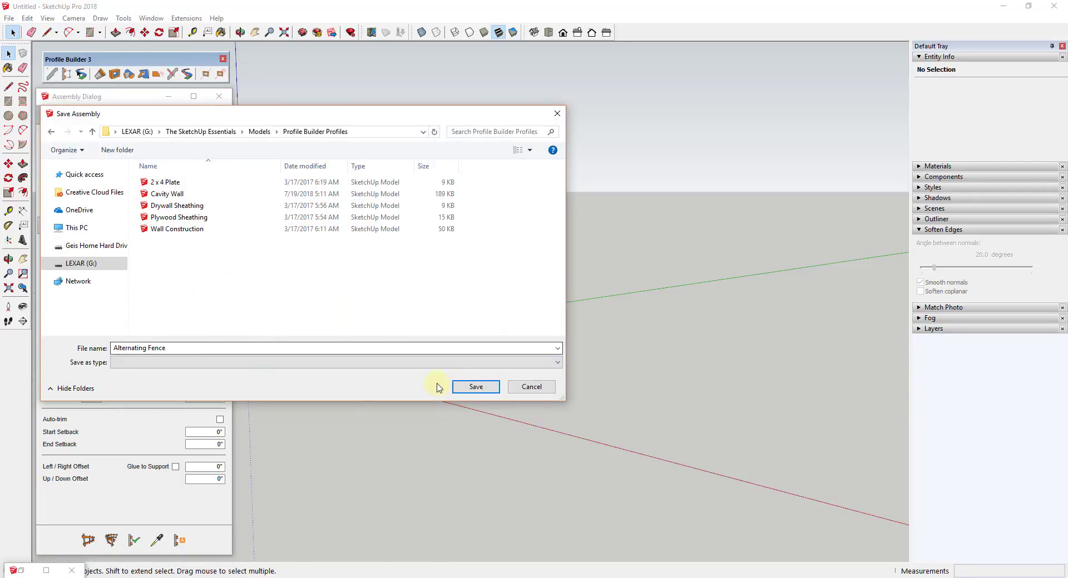
click(477, 388)
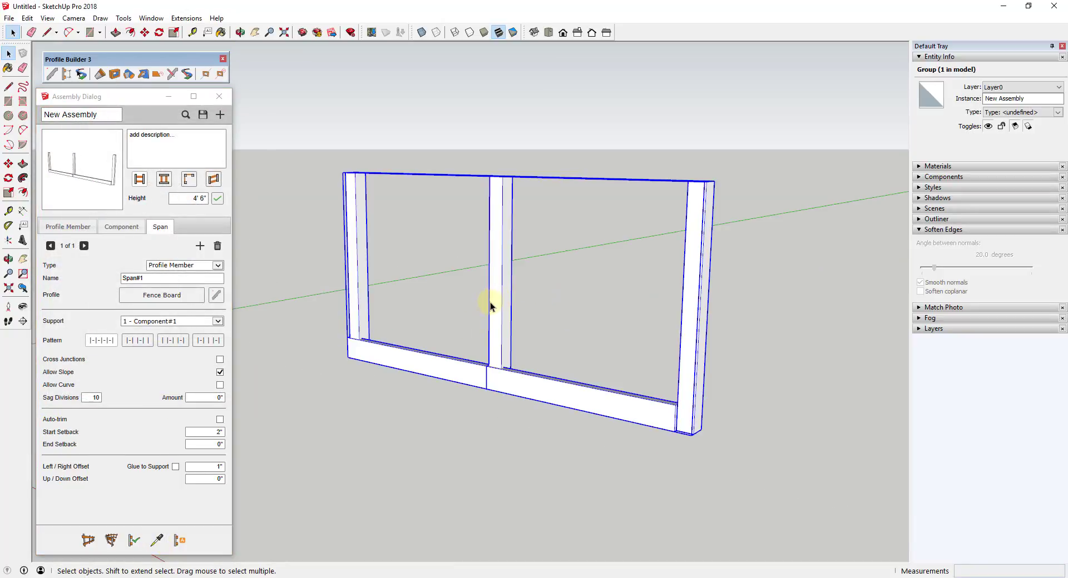
- Apply the current assembly settings to the selected fence and check the board ends at the middle post
click(133, 540)
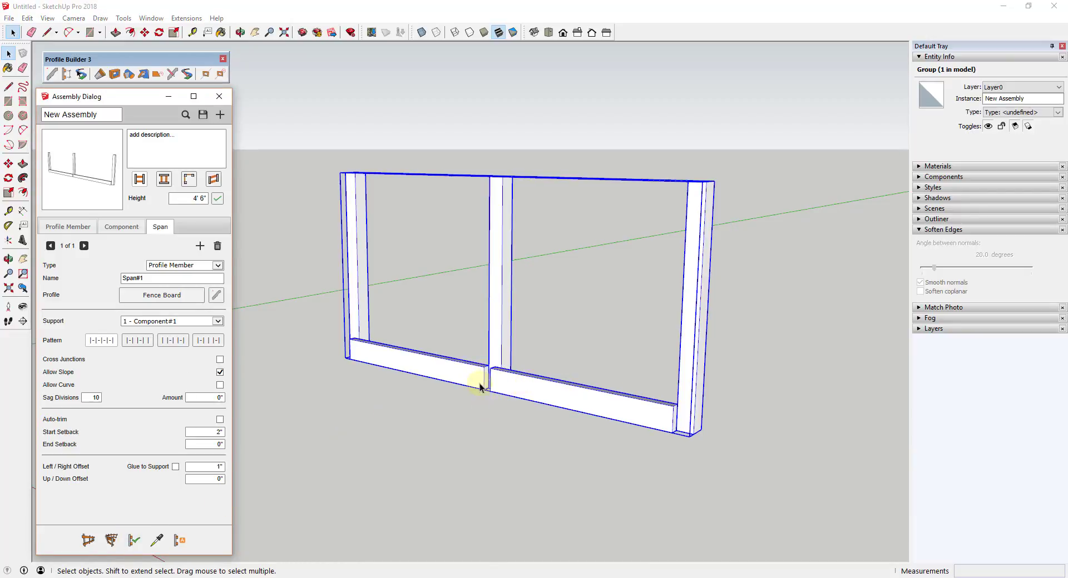
middle_drag(477, 381, 277, 443)
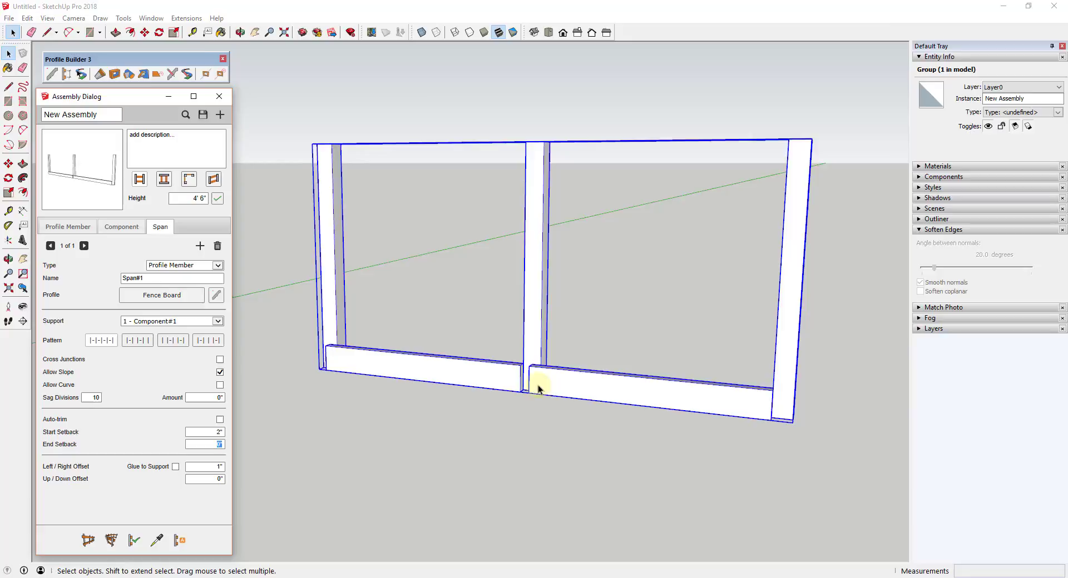
scroll(522, 375, up, 5)
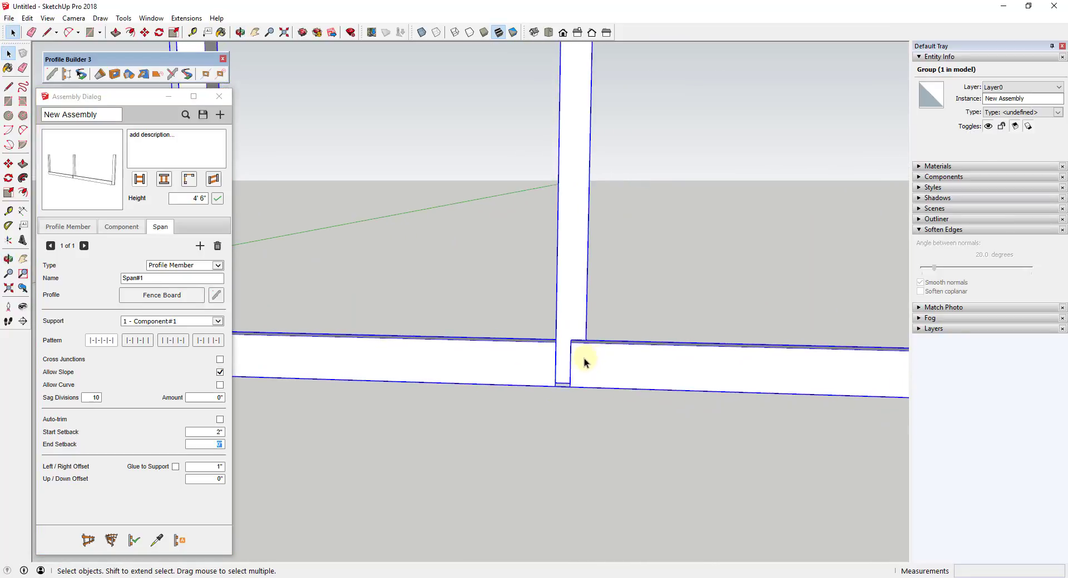
- Set the Fence Board span's end setback to -2" and check the board ends at the posts
click(208, 445)
text(-2)
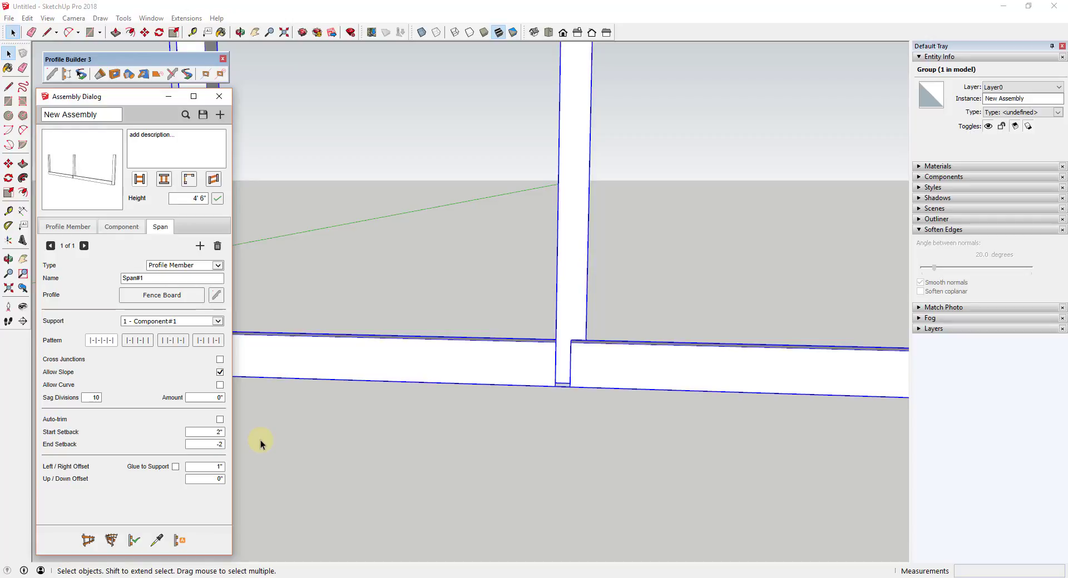
key(Return)
middle_drag(476, 409, 369, 317)
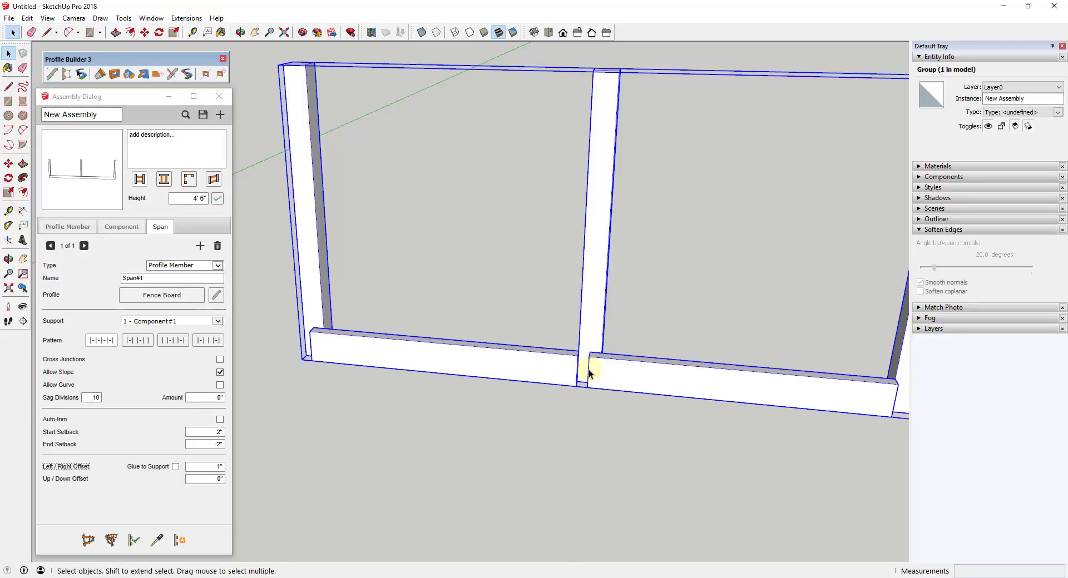
scroll(589, 372, down, 5)
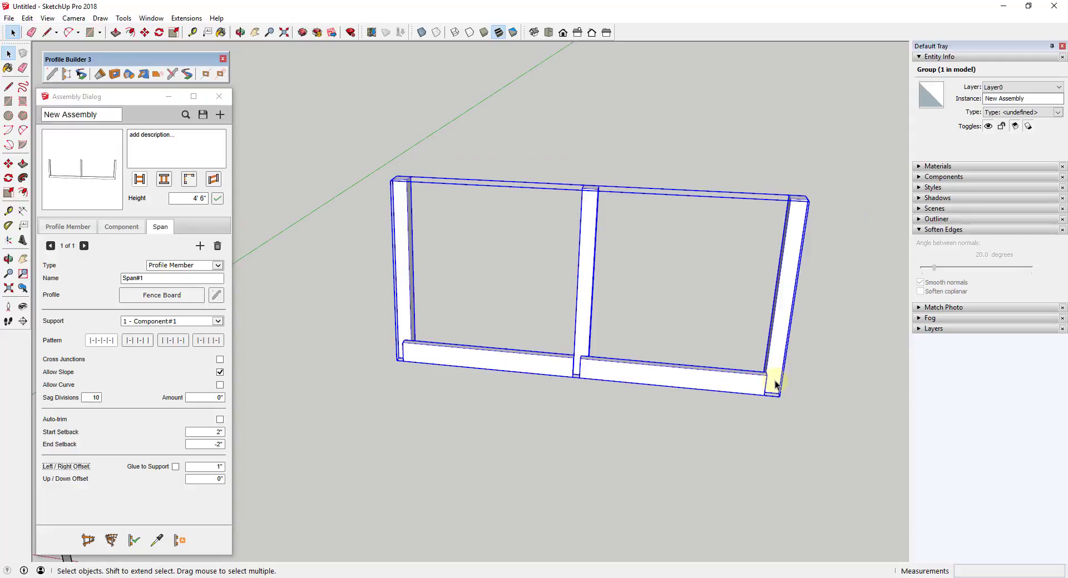
- Save the updated assembly over the existing Alternating Fence file
click(203, 115)
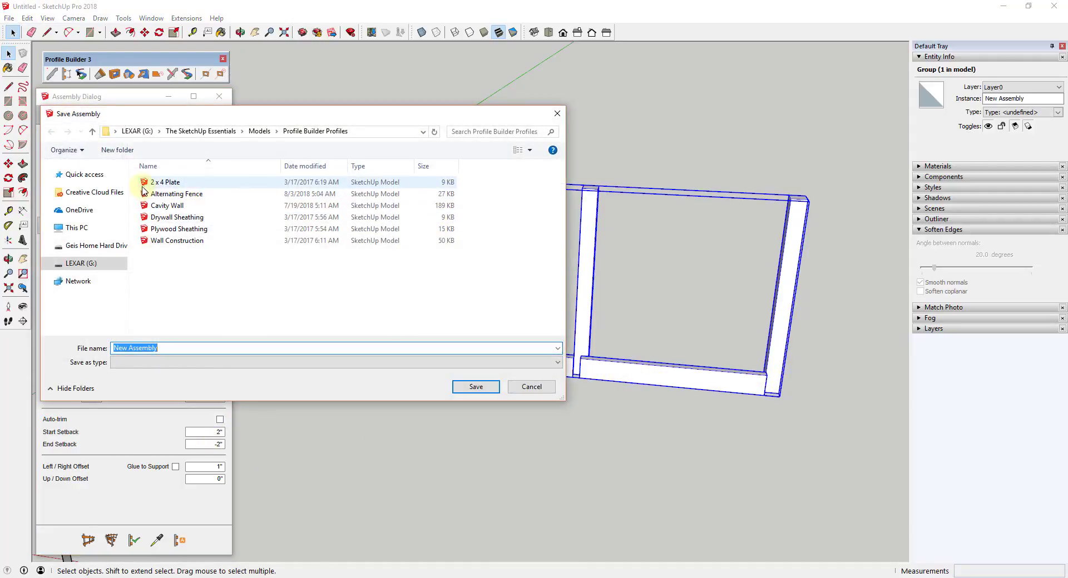
double_click(173, 195)
click(560, 295)
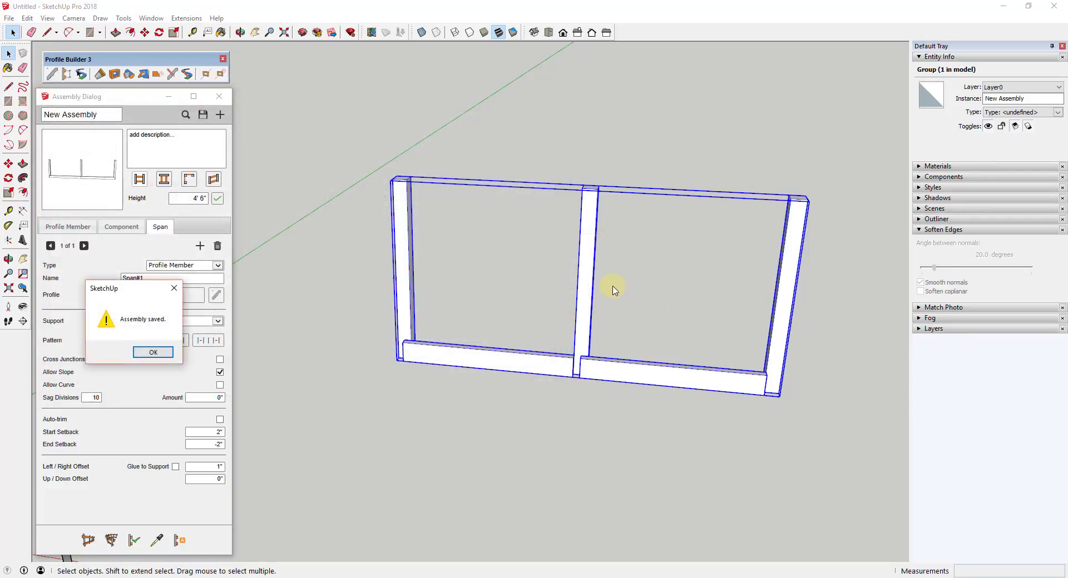
click(153, 352)
- Load the assembly attributes from the fence in the model and try to apply them
click(157, 540)
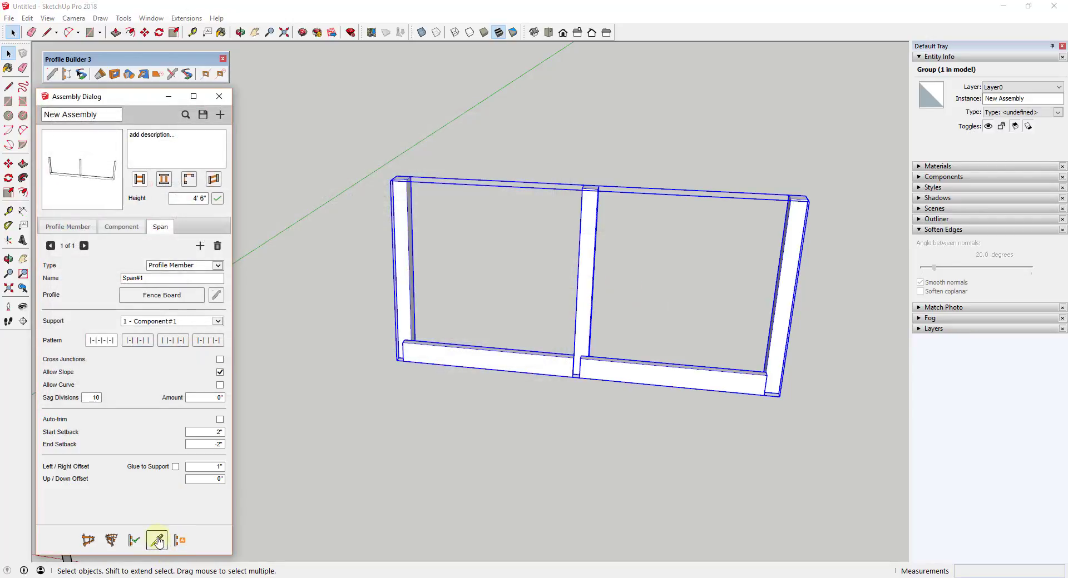
click(587, 272)
click(135, 540)
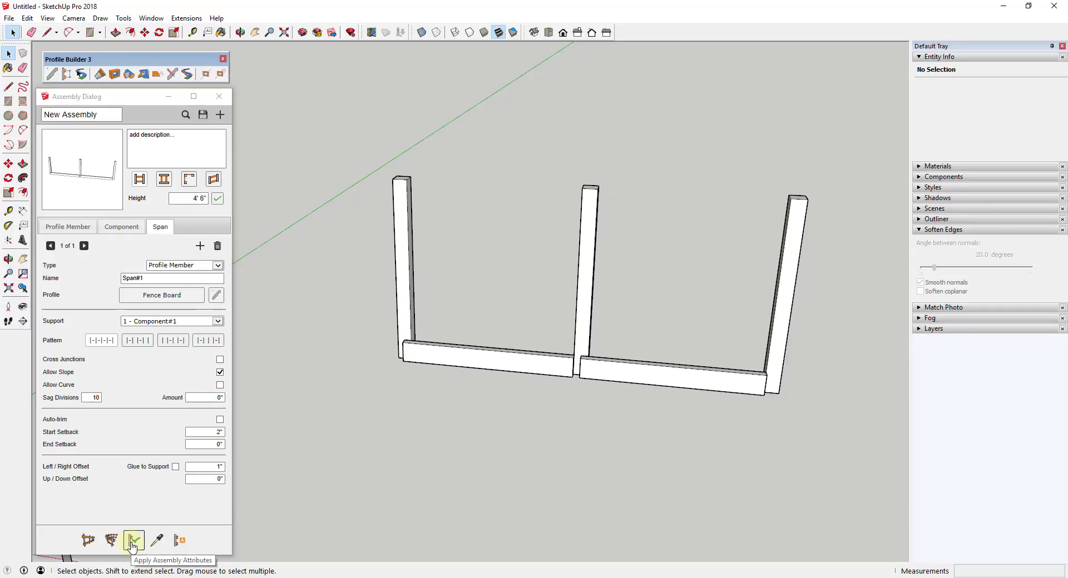
click(175, 351)
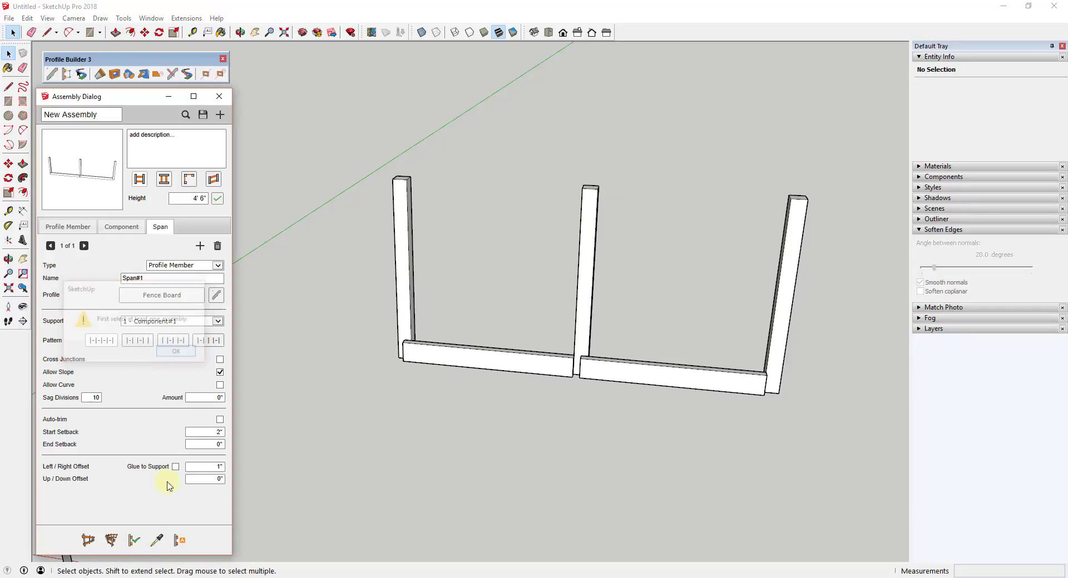
- Apply the loaded assembly settings with the -2" end setback to the fence and check where its boards meet
click(582, 329)
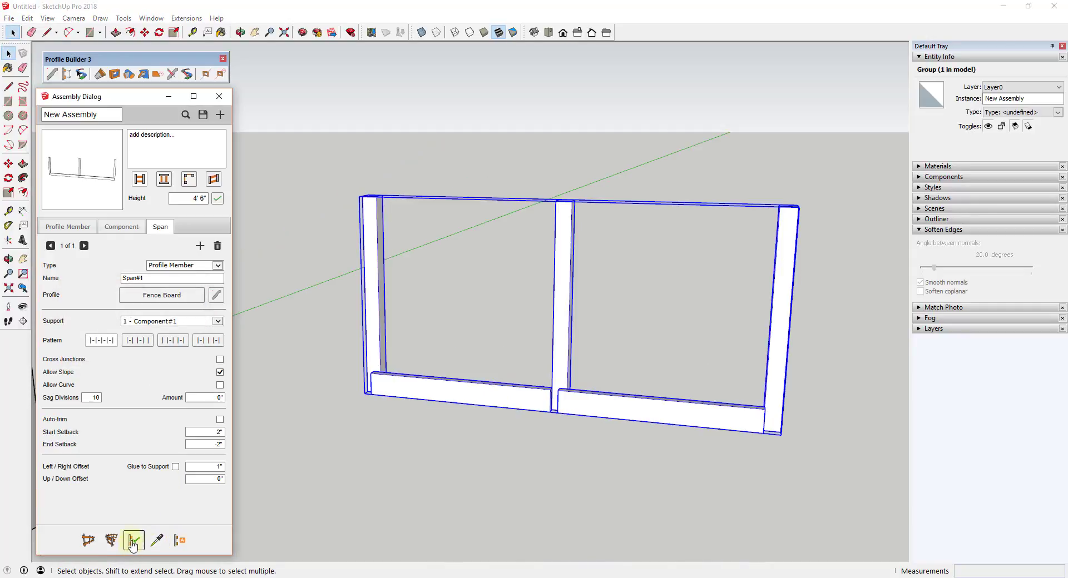
click(134, 543)
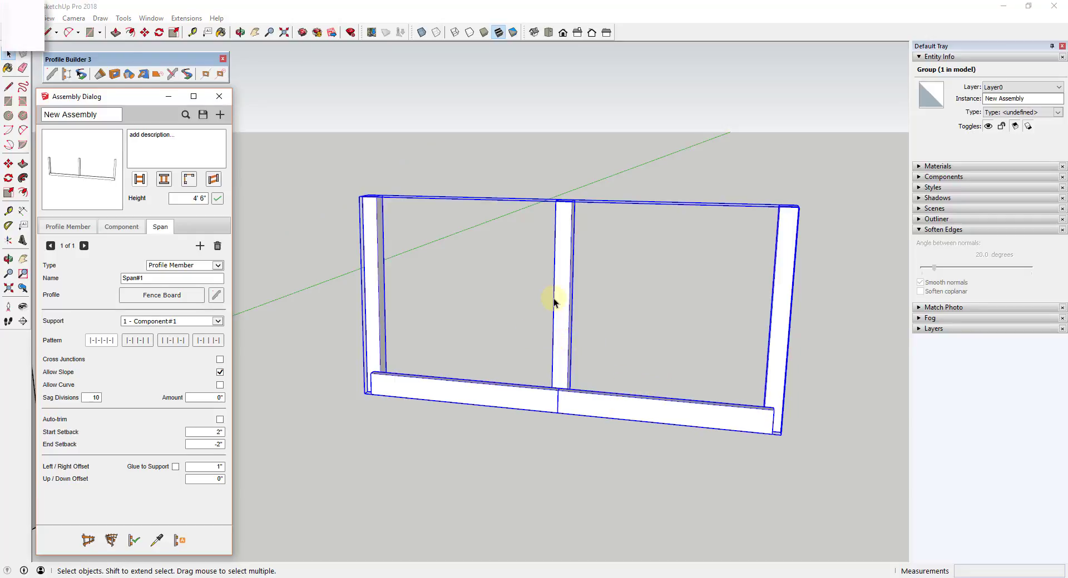
scroll(563, 294, up, 2)
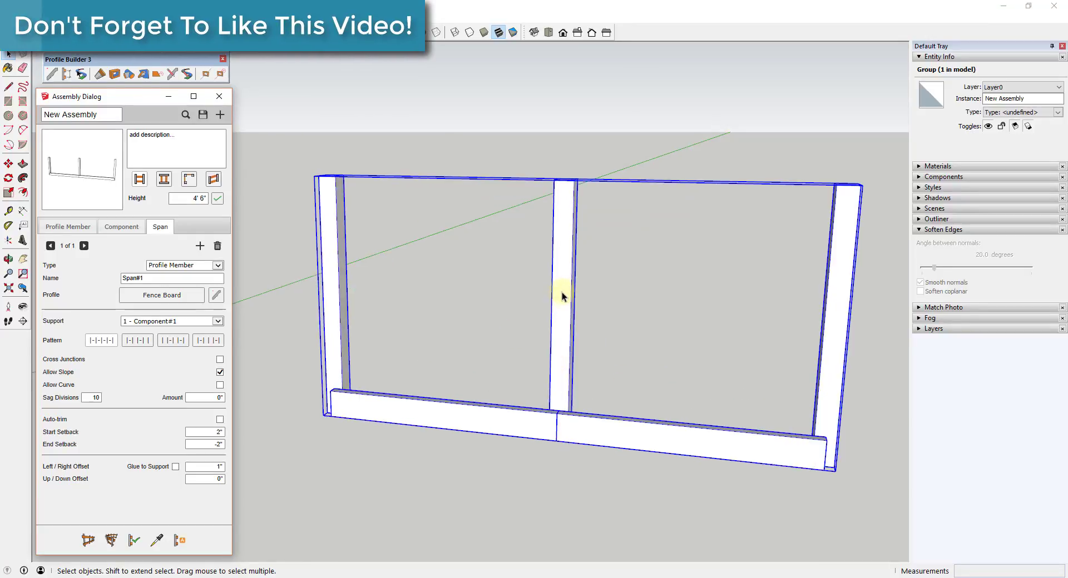
middle_click(563, 294)
middle_drag(564, 294, 533, 278)
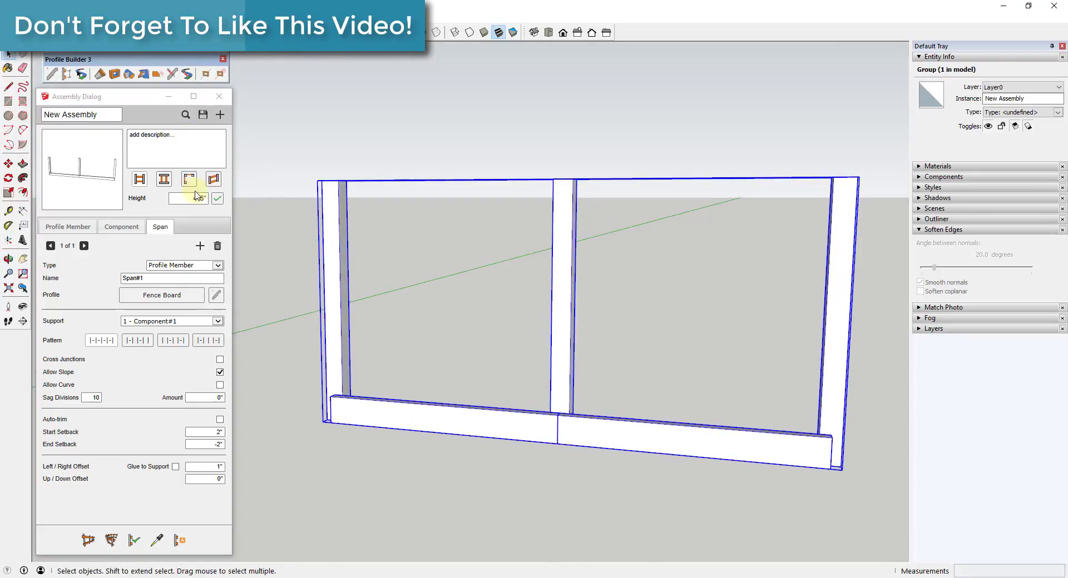
- Name the assembly Alternating Fence and save it over the existing Alternating Fence file
click(114, 114)
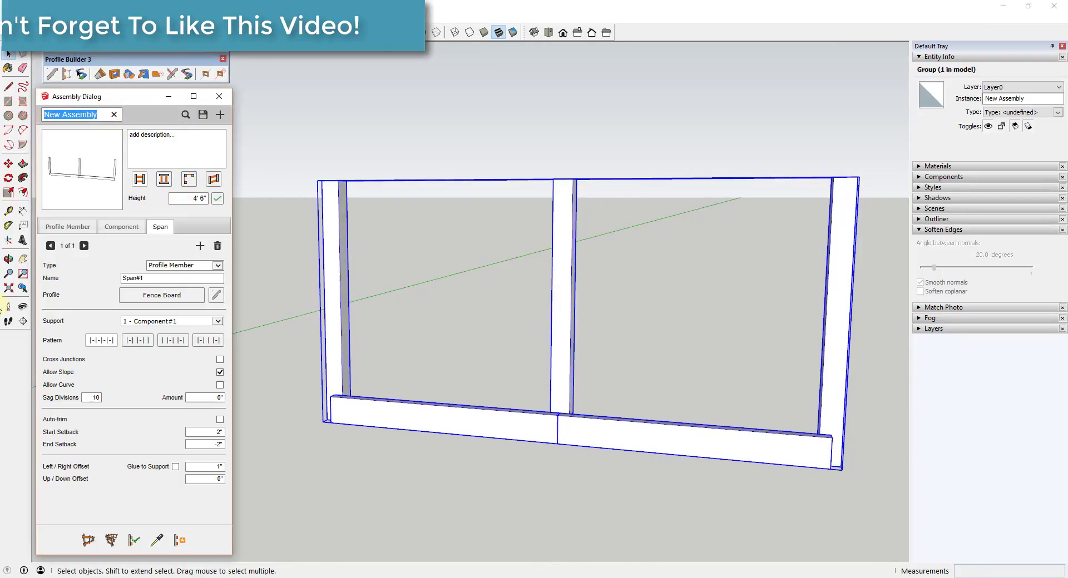
text(2)
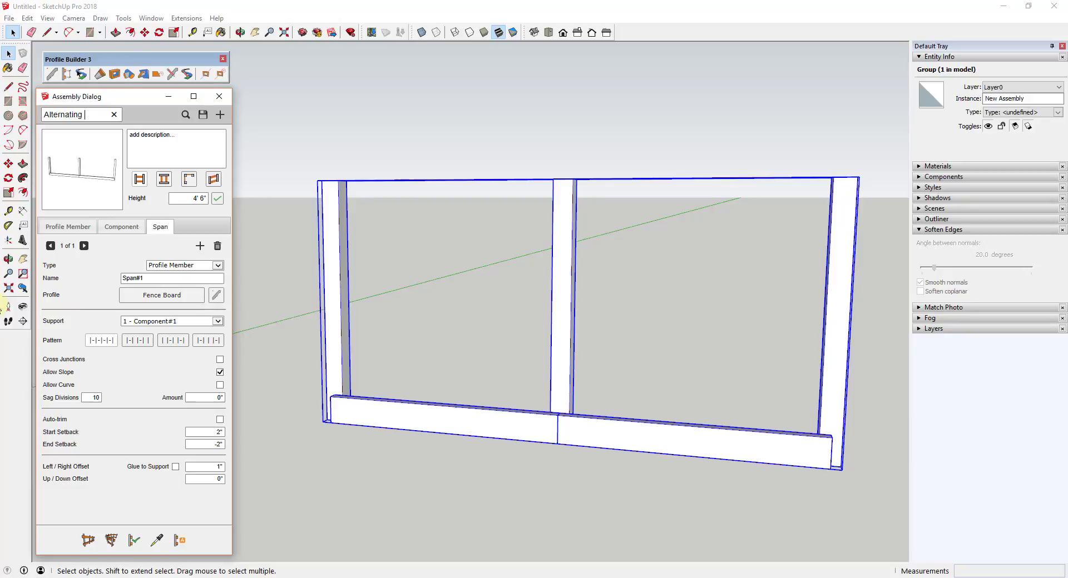
click(204, 115)
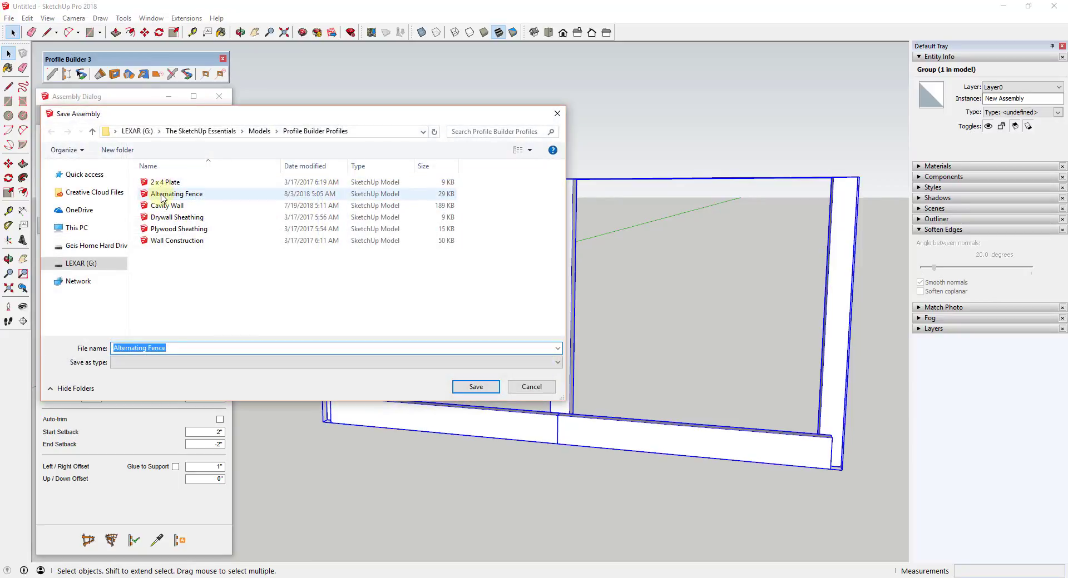
double_click(173, 193)
click(560, 294)
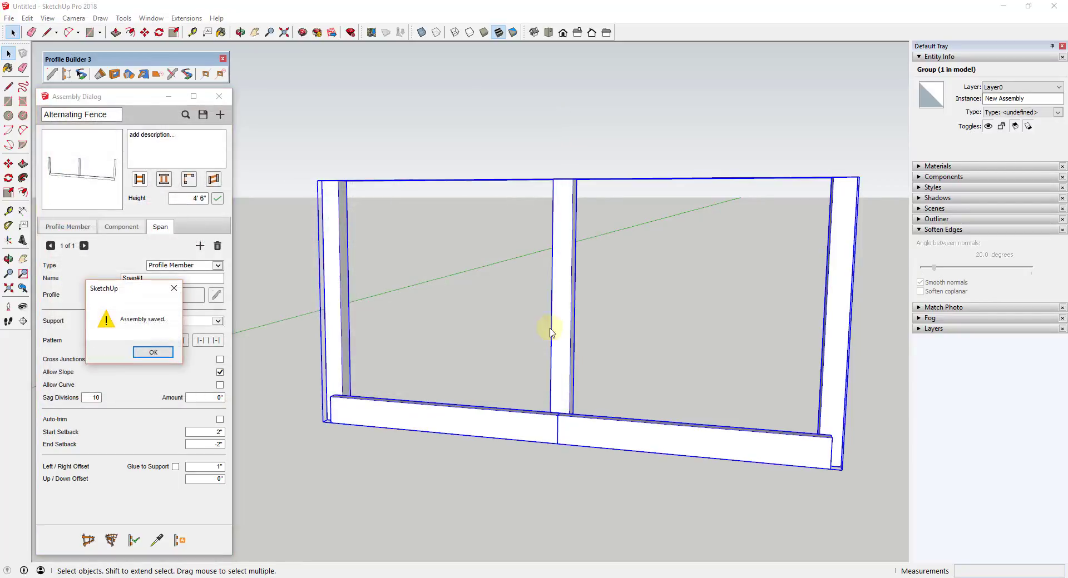
key(Return)
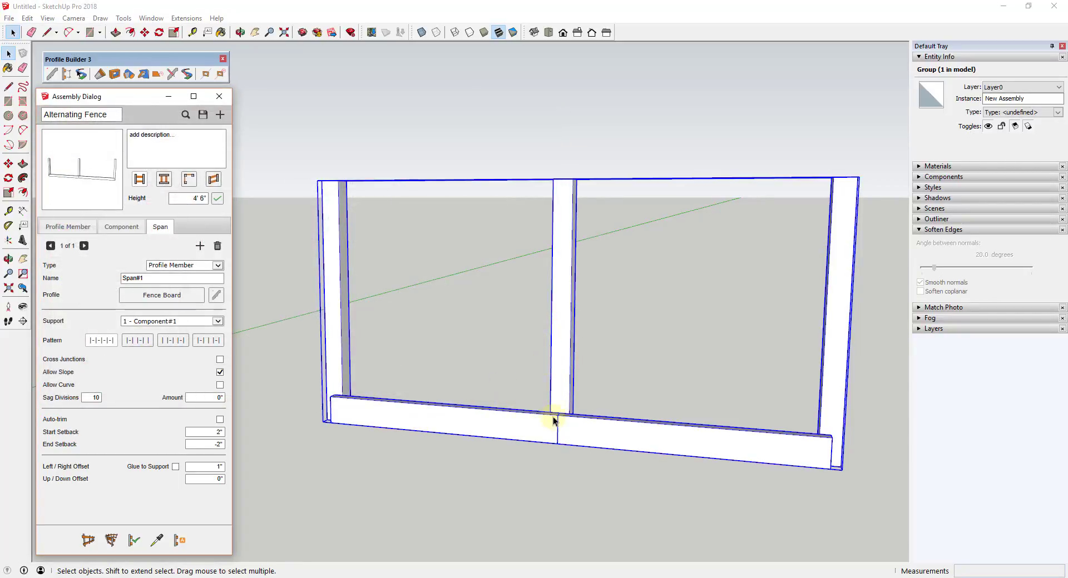
- Add a second Fence Board span with a 6" up/down offset and apply it to the selected fence
scroll(596, 405, down, 3)
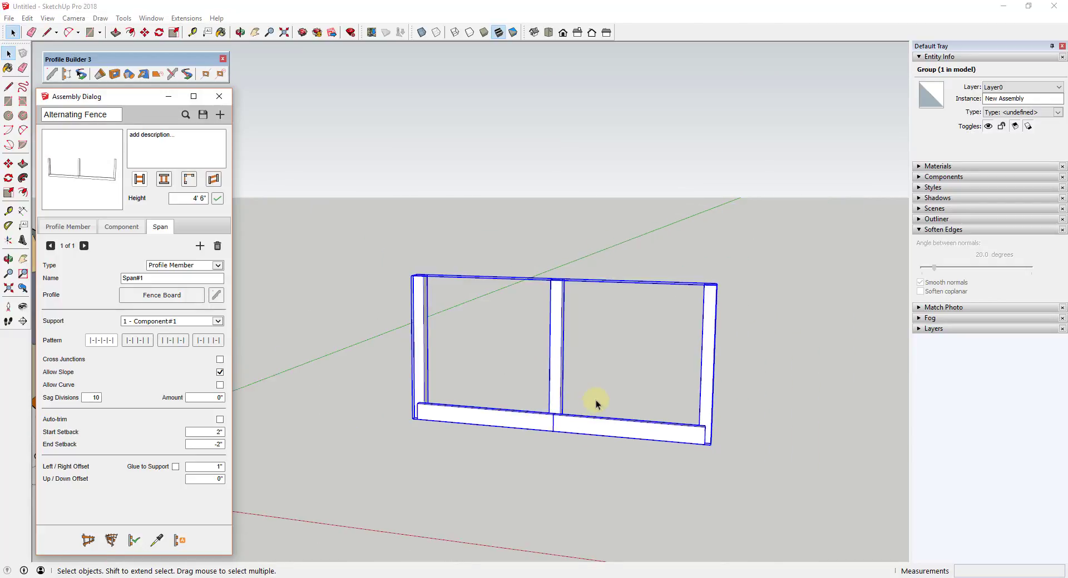
scroll(545, 405, up, 4)
scroll(545, 414, up, 2)
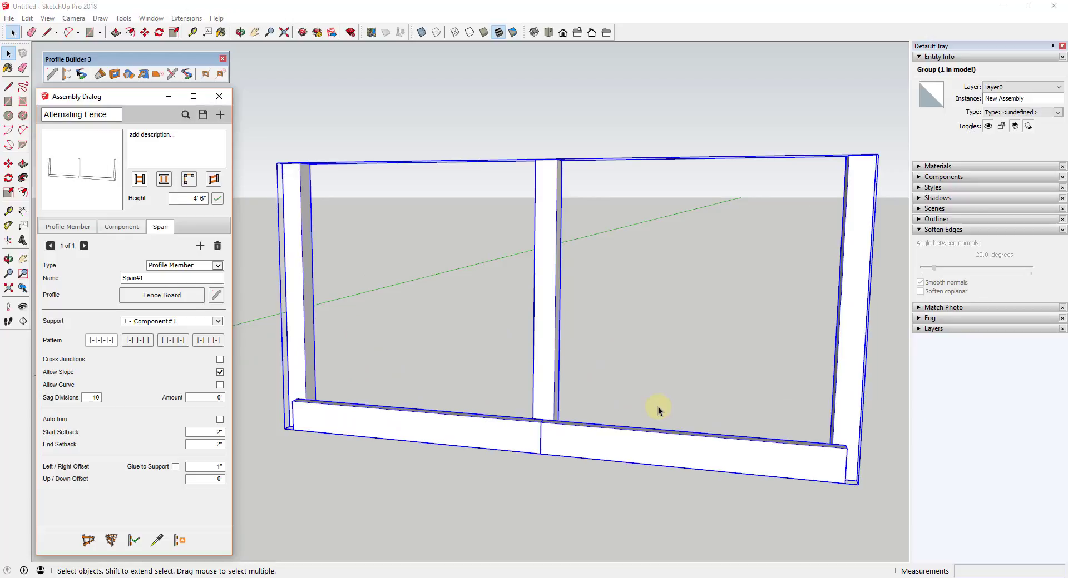
scroll(560, 347, down, 2)
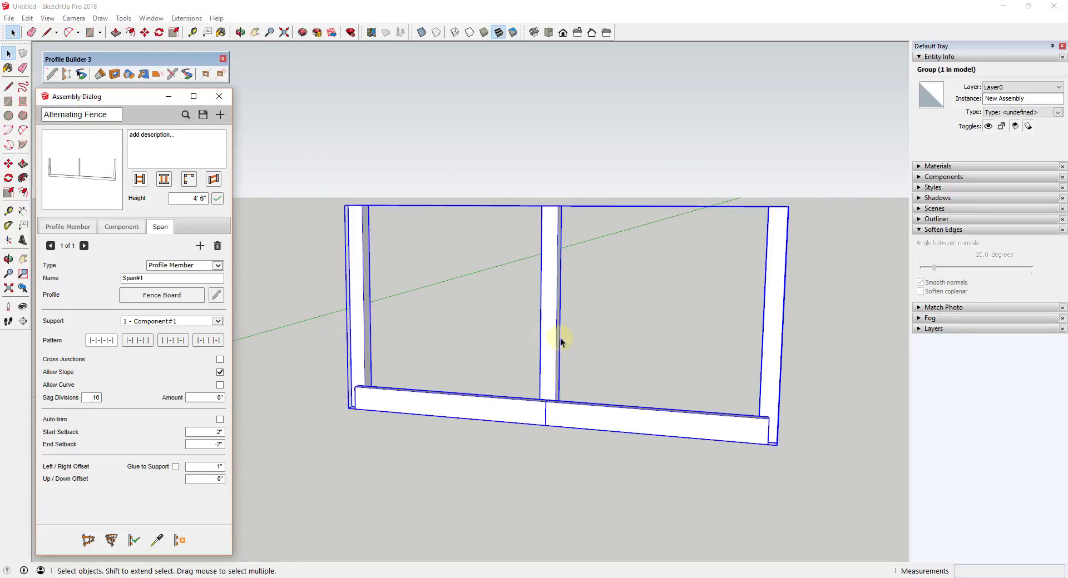
scroll(619, 363, up, 1)
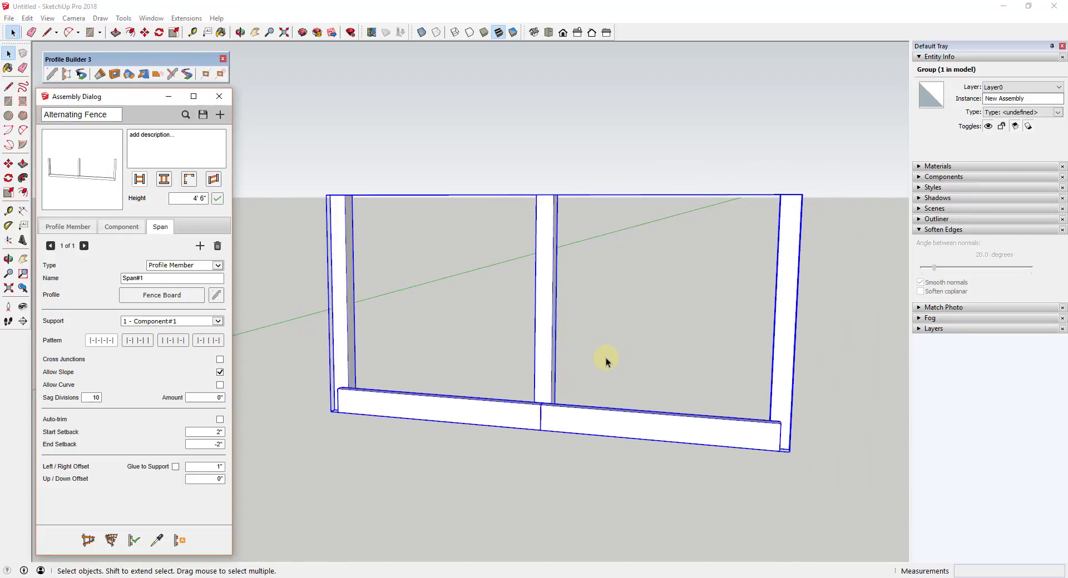
click(199, 247)
click(134, 544)
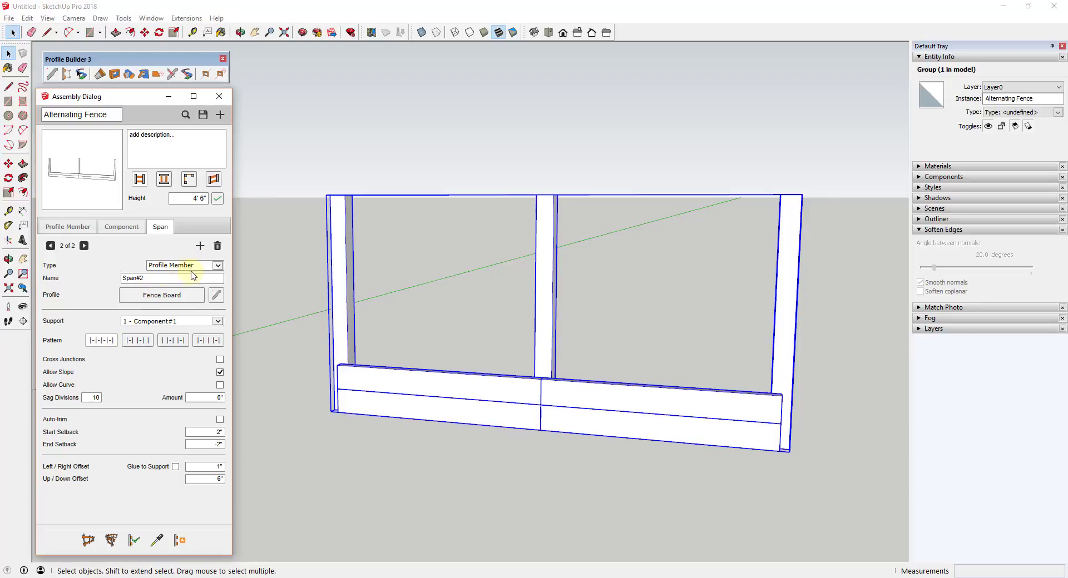
- Set Span#1 to the alternating pattern starting in the first bay and Span#2 to the one starting in the second bay
click(50, 245)
click(139, 349)
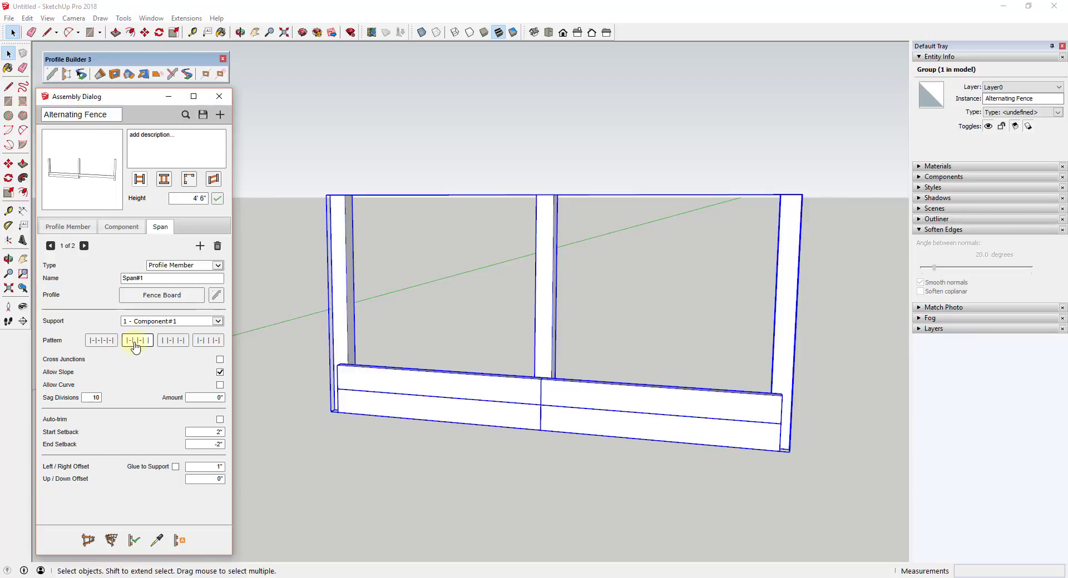
click(84, 246)
click(141, 340)
click(84, 246)
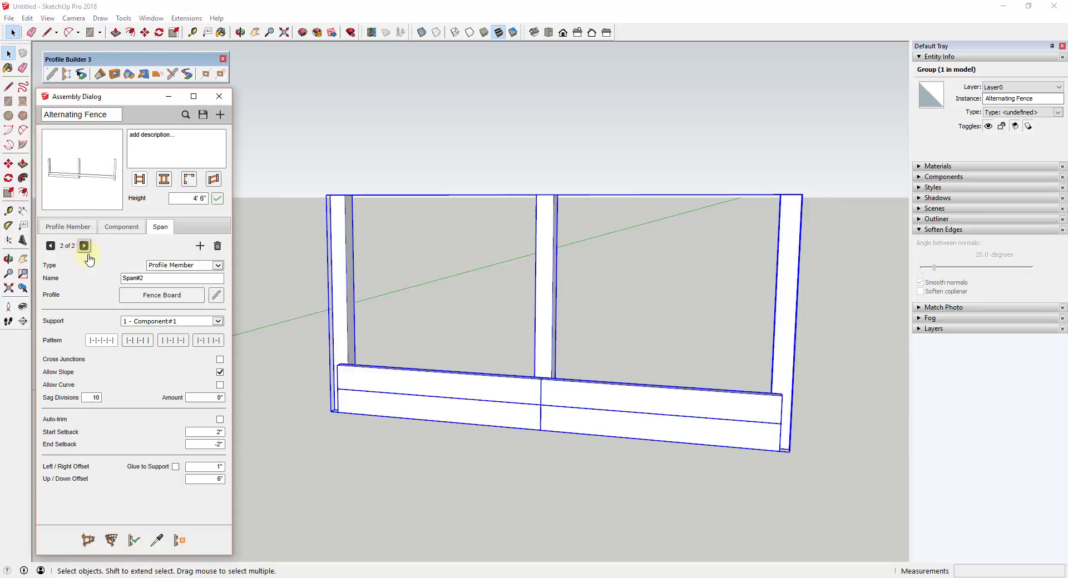
click(173, 343)
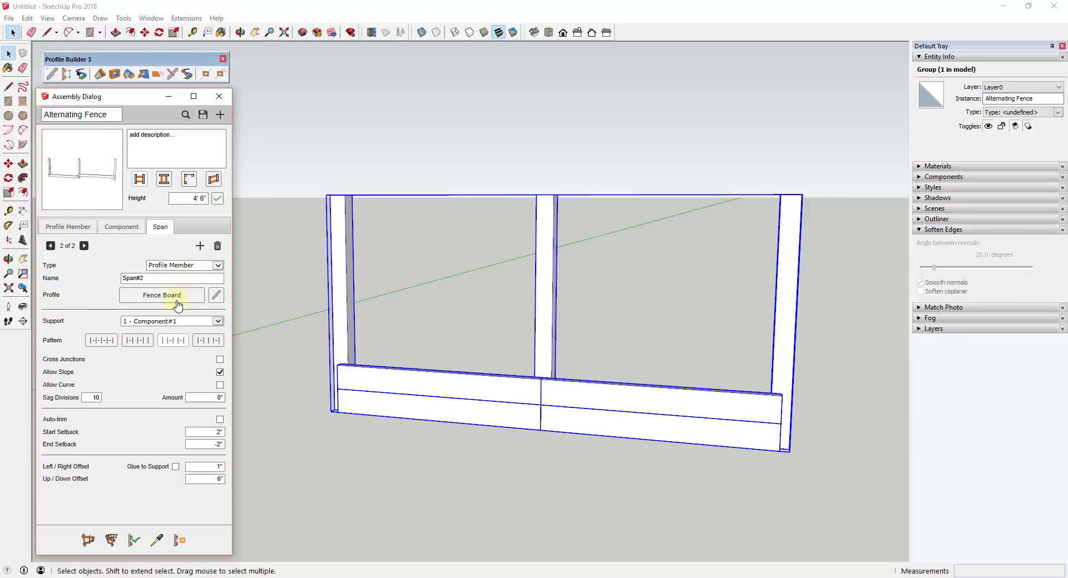
- Add Fence Board spans 3 and 4 with 1' and 1' 6" up/down offsets, in the first-bay and second-bay patterns respectively
click(201, 246)
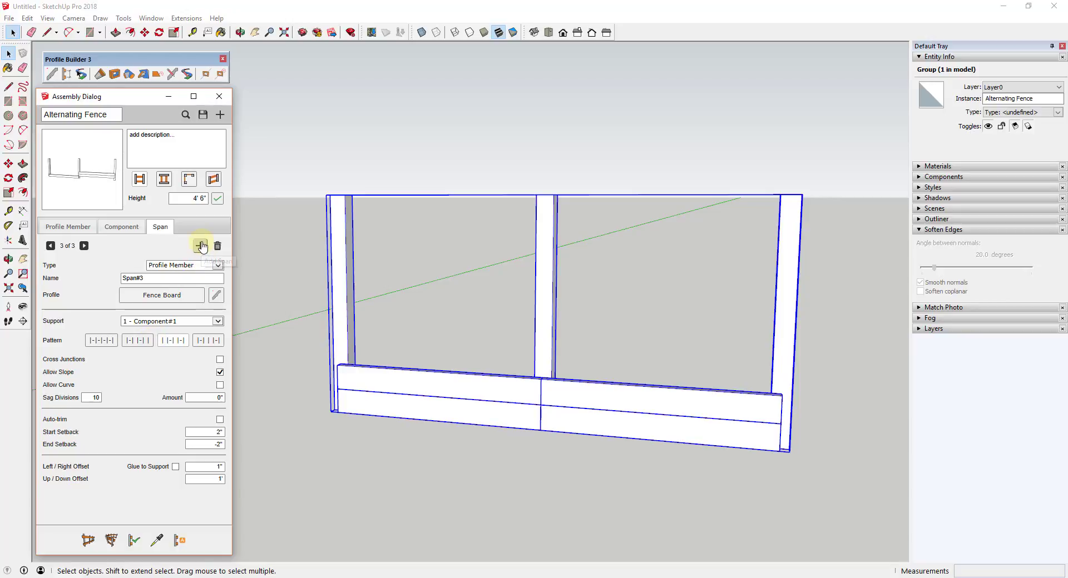
click(137, 341)
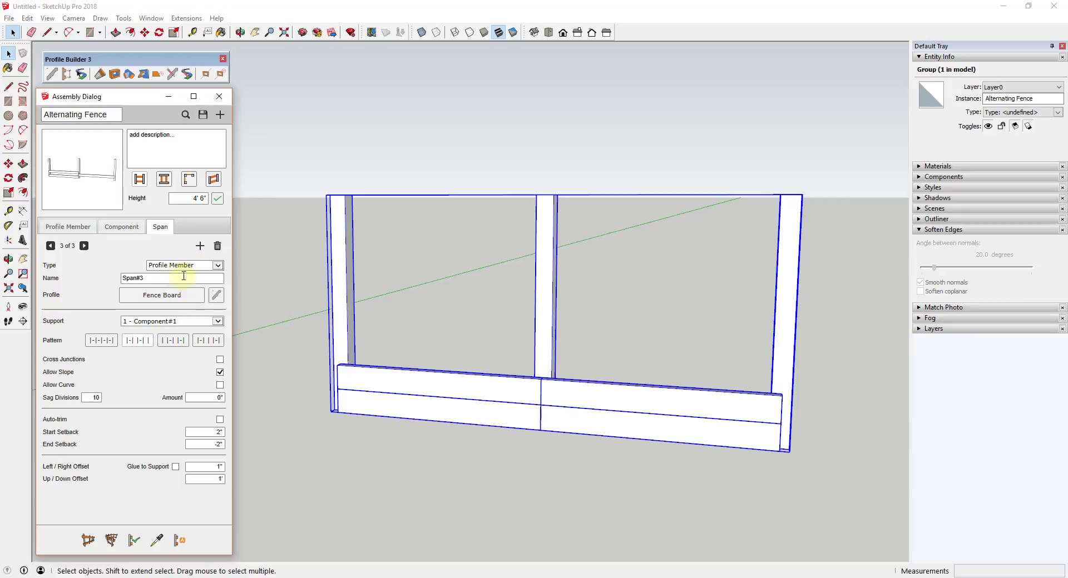
click(200, 245)
click(142, 341)
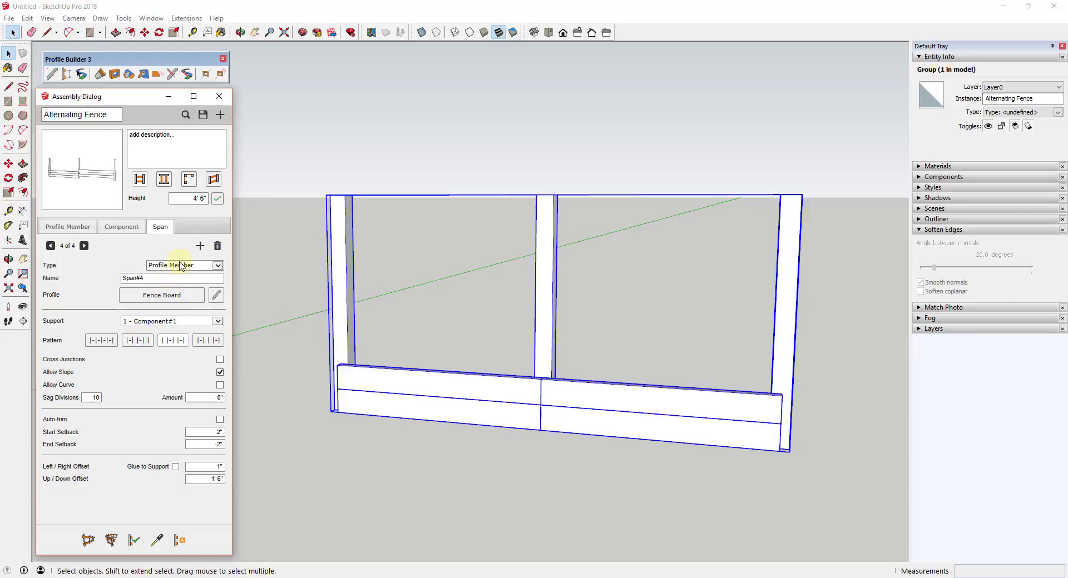
- Add a fifth Fence Board span at a 2' up/down offset in the first-bay pattern and apply all spans to the fence
click(199, 247)
click(129, 340)
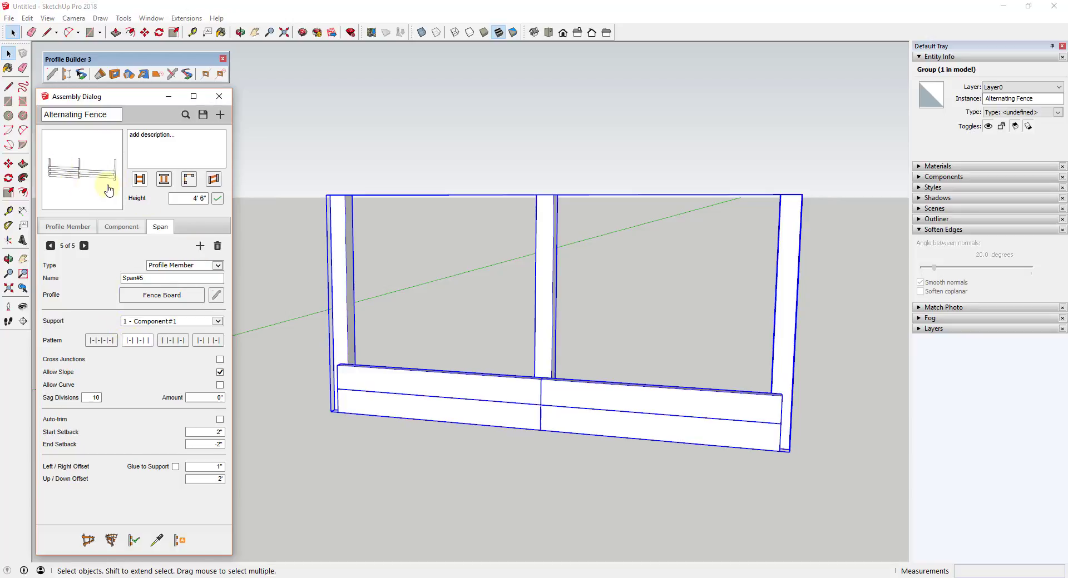
scroll(416, 278, down, 2)
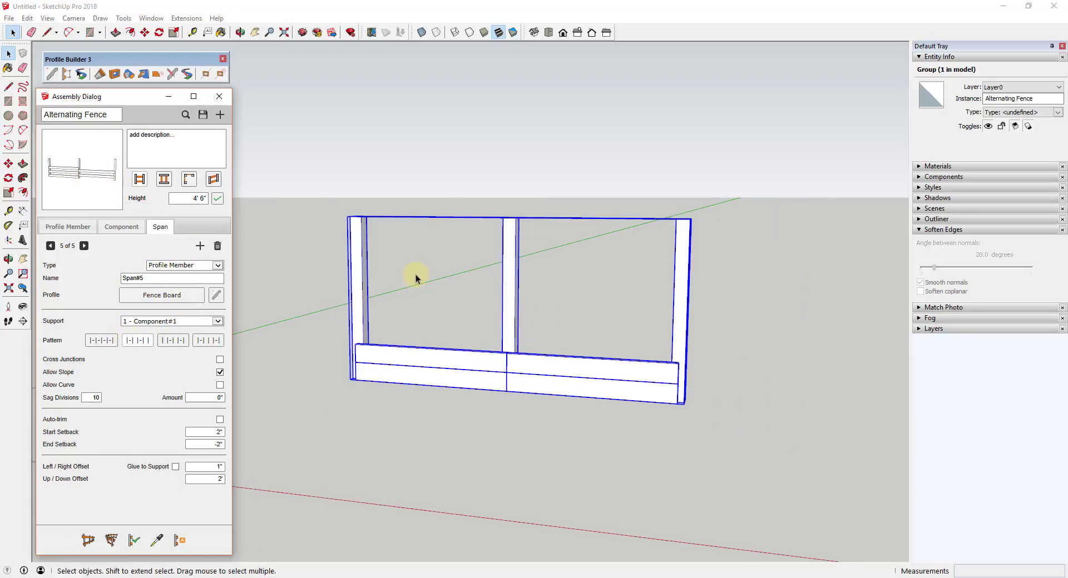
click(133, 541)
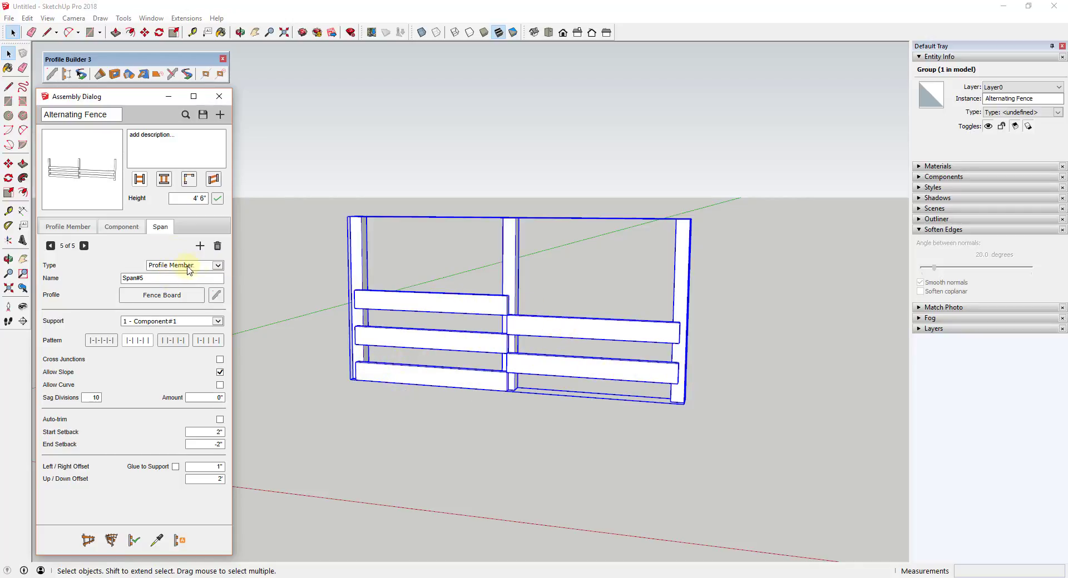
- Add Fence Board spans 6 to 8 up to a 3' 6" up/down offset, with span 7 in the first-bay and span 8 in the second-bay pattern
click(200, 245)
click(199, 246)
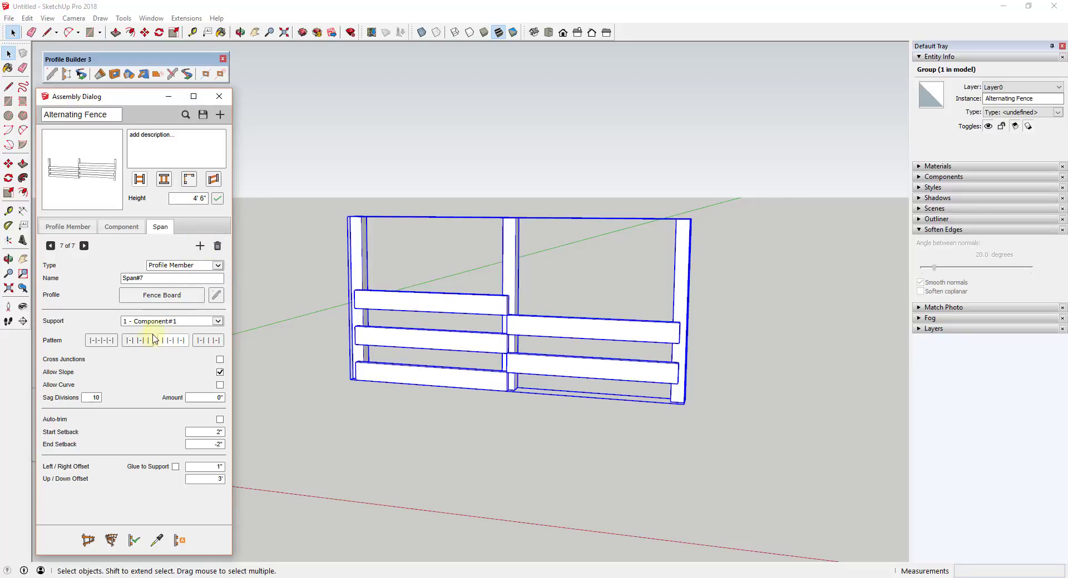
click(137, 341)
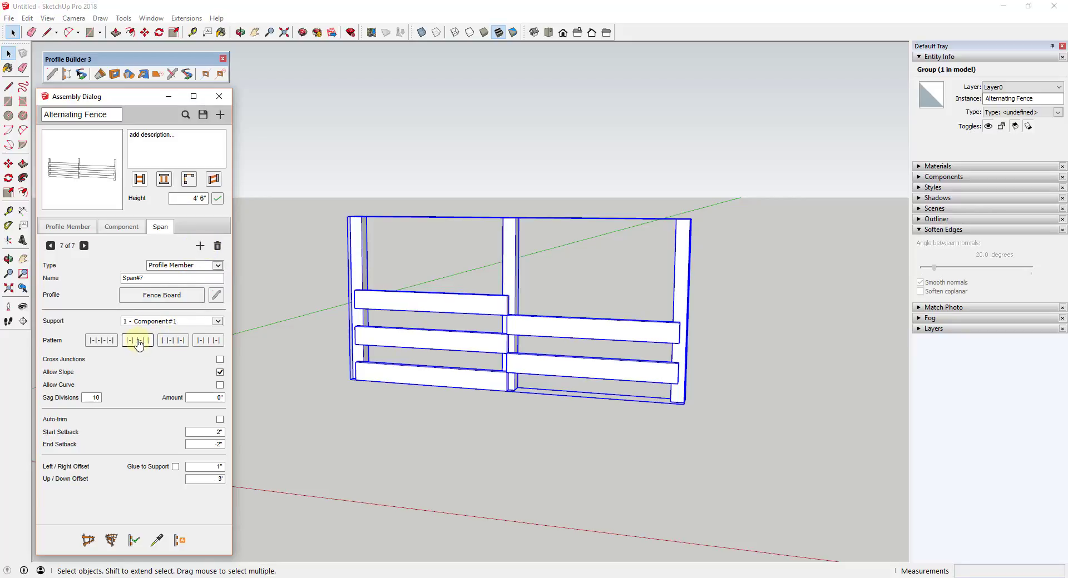
click(199, 246)
click(173, 342)
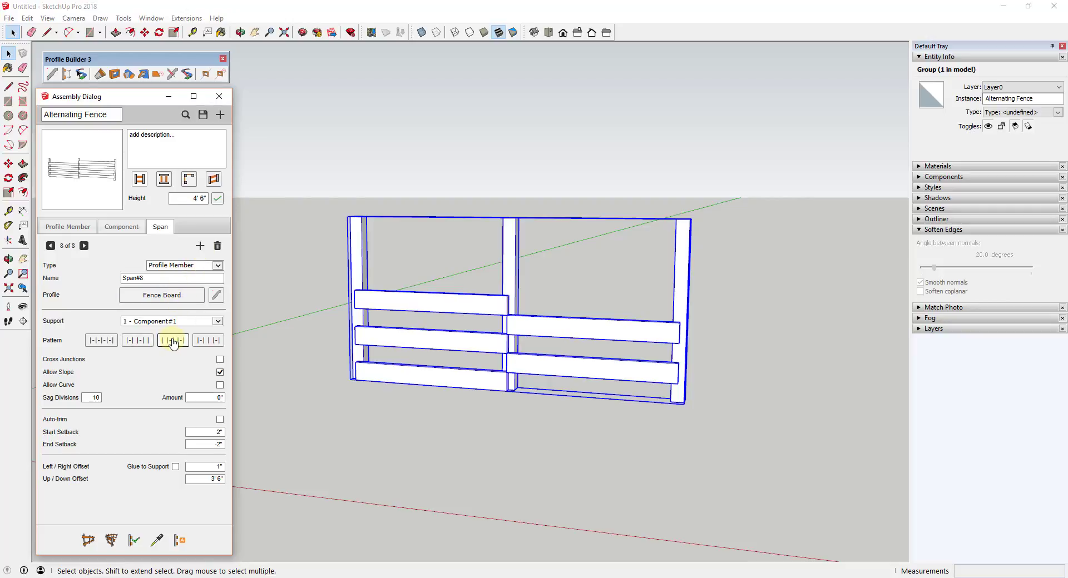
- Add a ninth Fence Board span at a 4' up/down offset in the first-bay pattern and apply the assembly to the fence
click(200, 246)
click(135, 341)
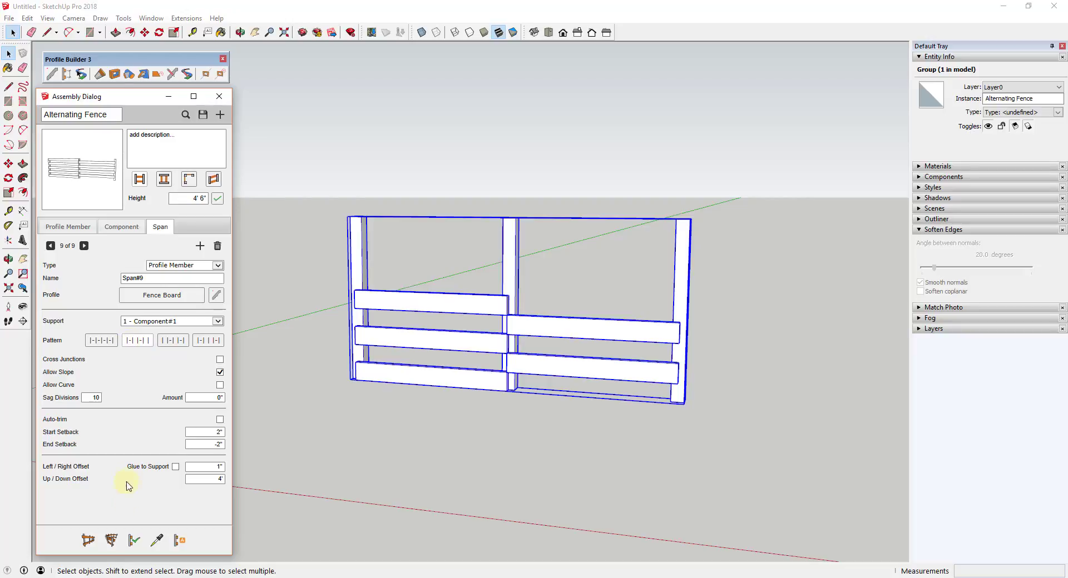
click(134, 540)
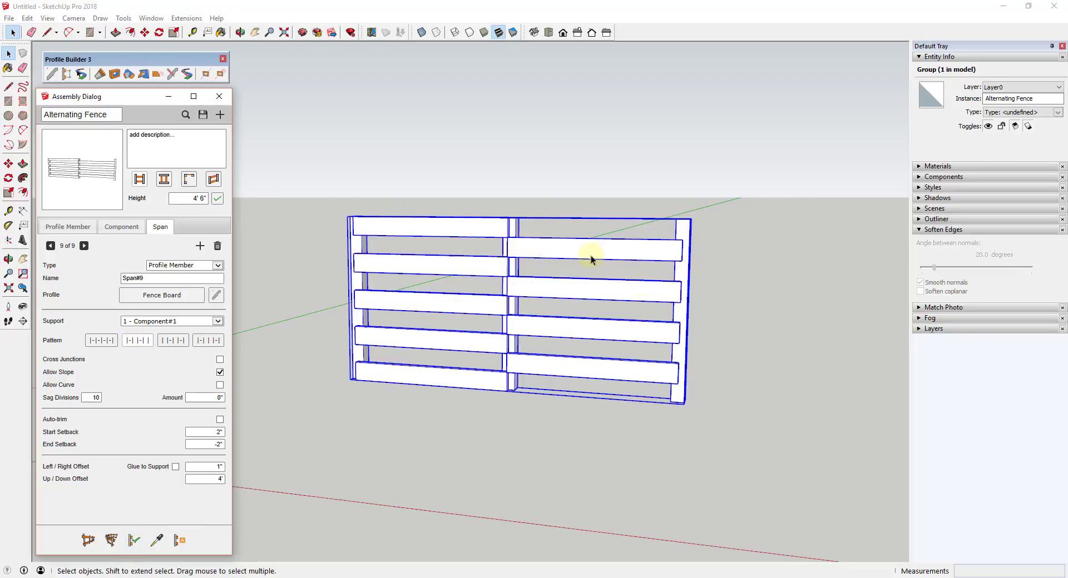
- Build a long straight run of the Alternating Fence assembly beside the sample fence, roughly following the red axis
scroll(474, 296, down, 3)
scroll(473, 297, down, 3)
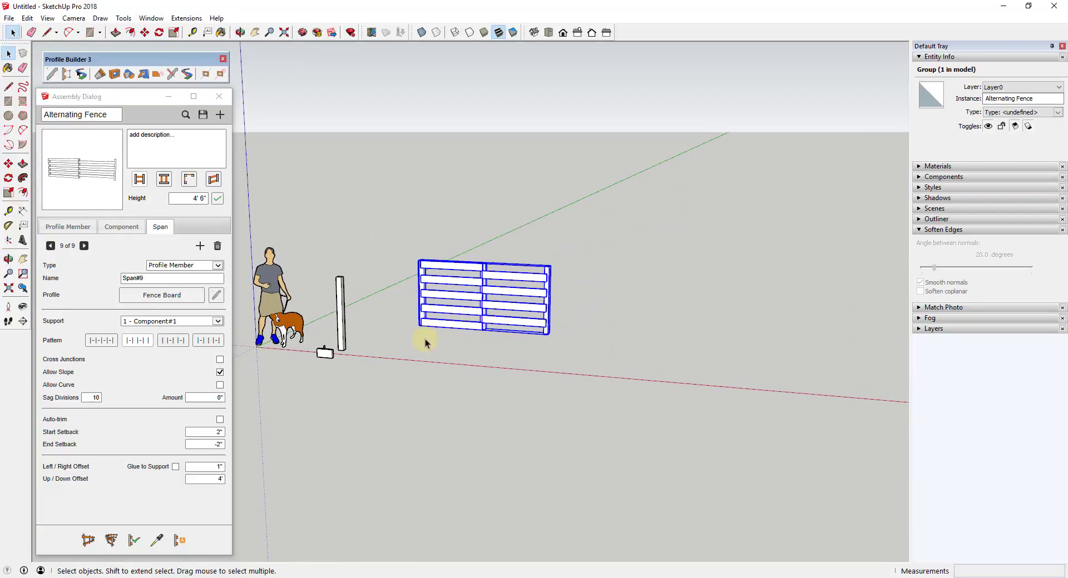
click(88, 540)
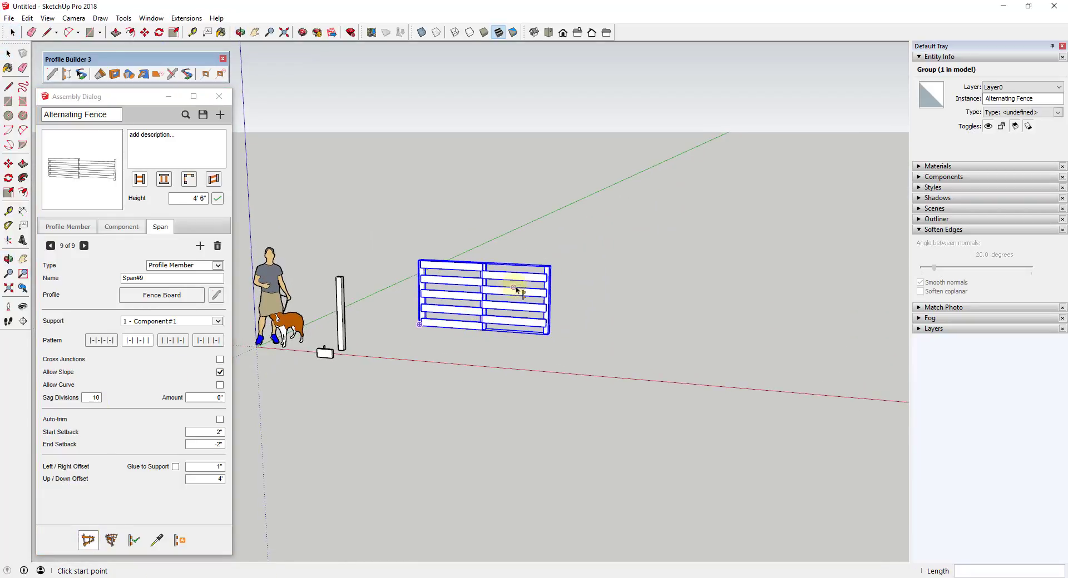
click(571, 311)
scroll(779, 309, down, 5)
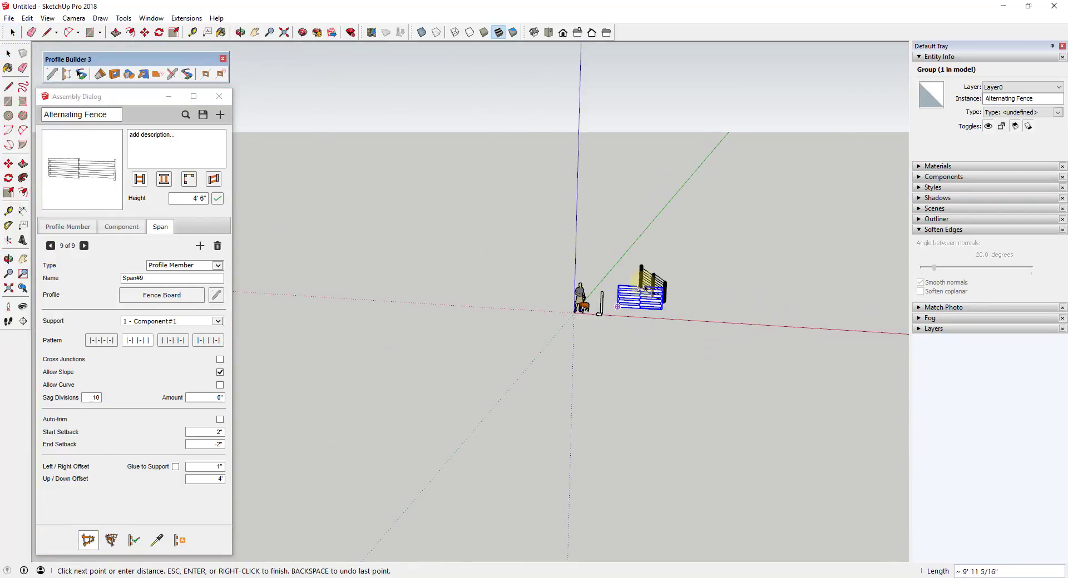
click(852, 305)
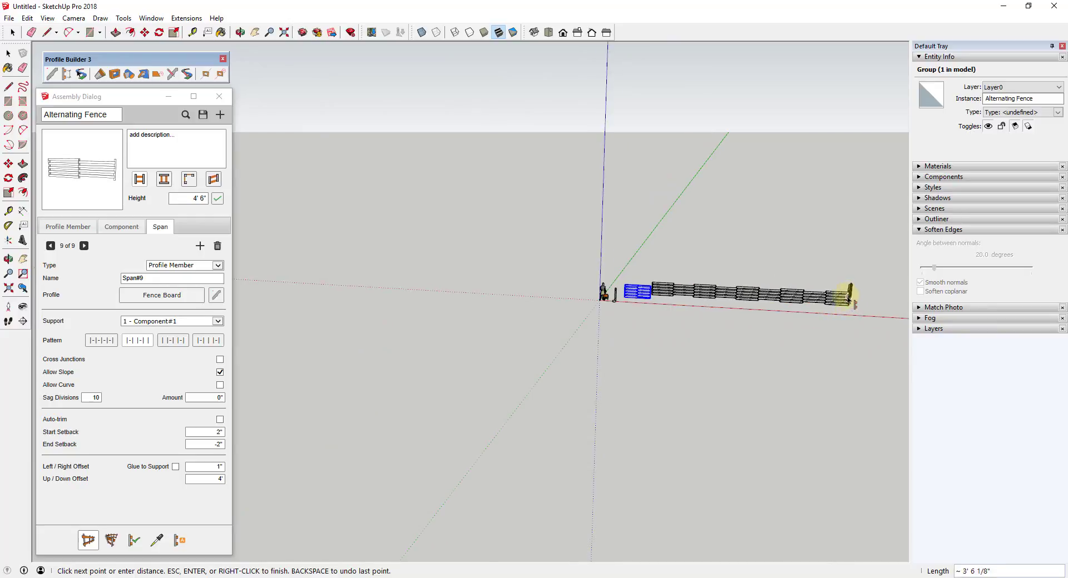
scroll(829, 312, up, 4)
key(Return)
- Examine the alternating board layout and the post joints along the new fence run
scroll(423, 242, up, 5)
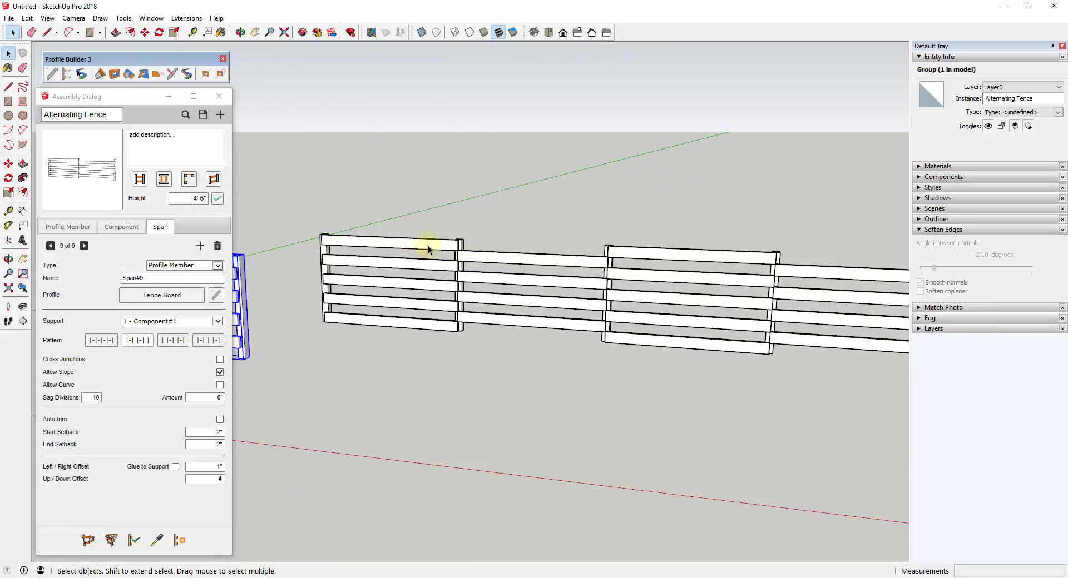
scroll(556, 279, down, 3)
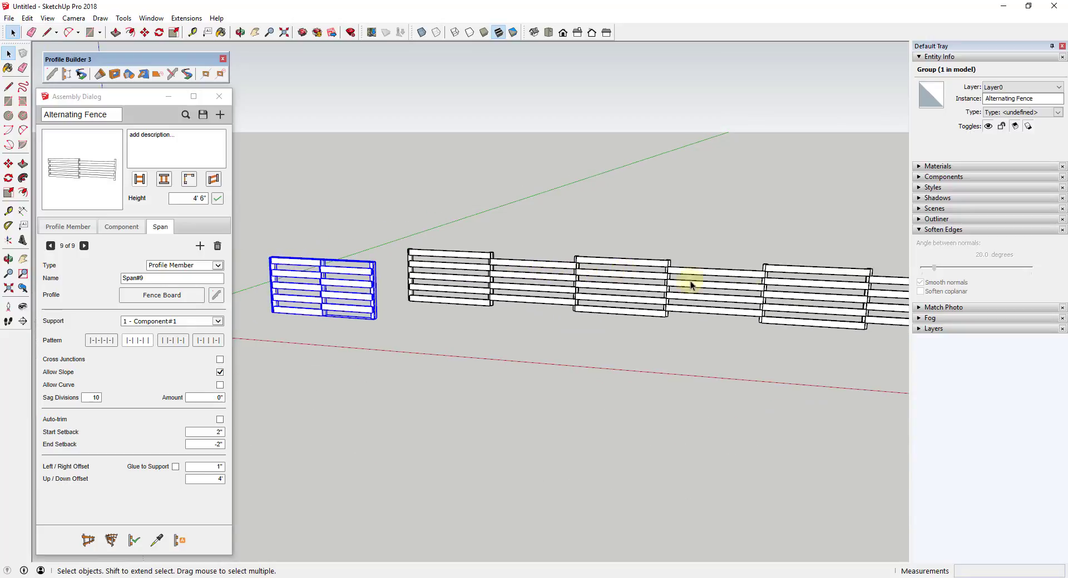
middle_drag(799, 291, 395, 376)
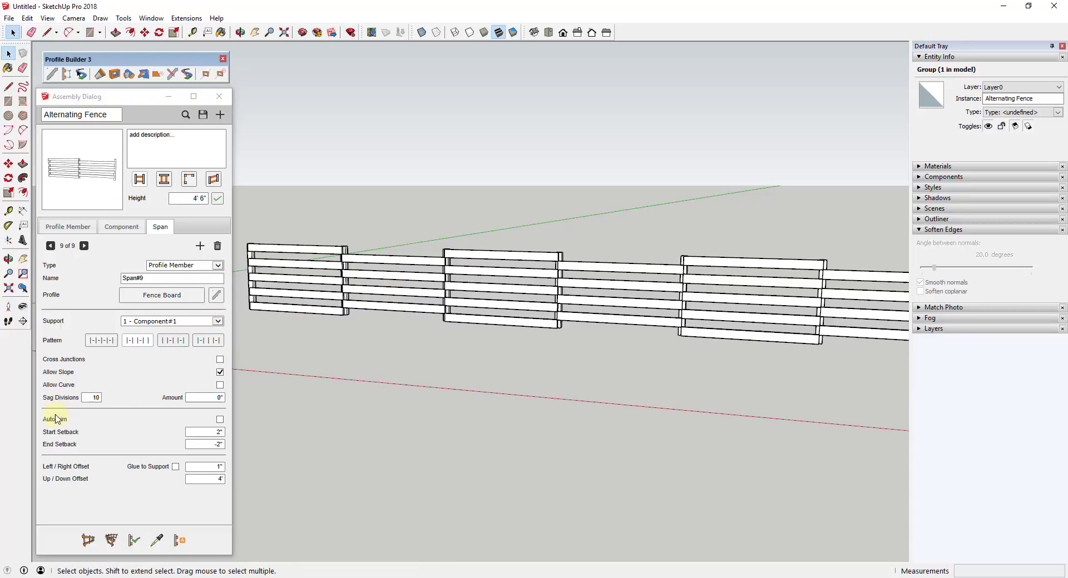
mouse_move(55, 400)
middle_drag(350, 275, 620, 261)
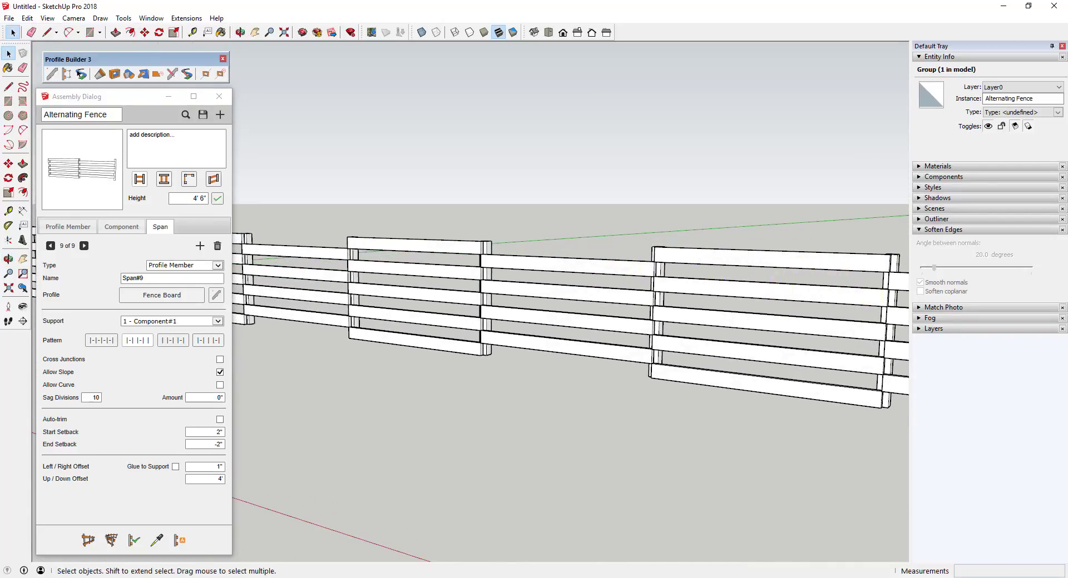